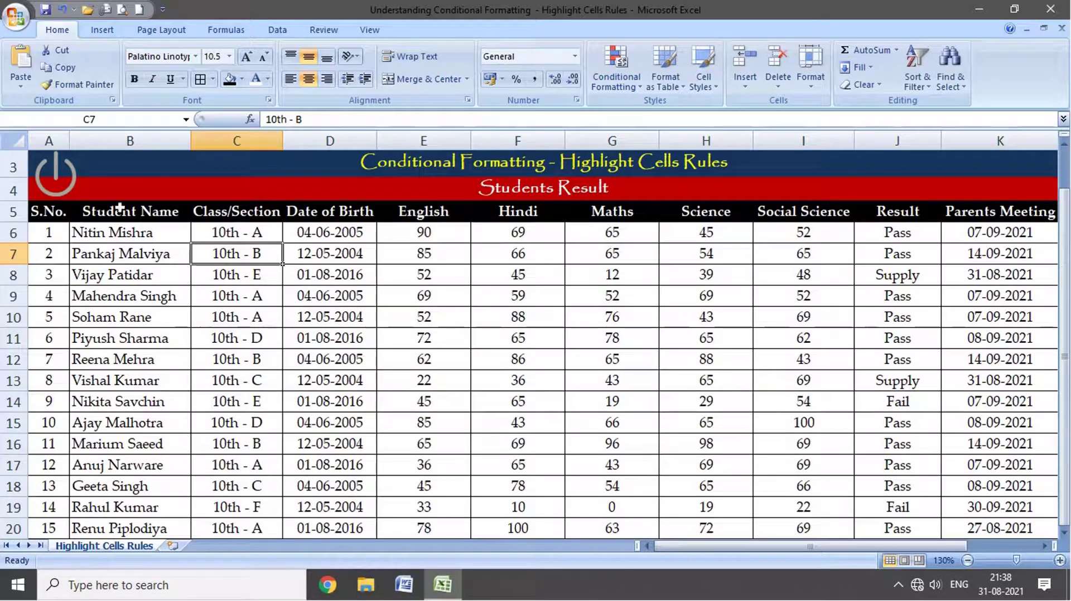
# Step: Look over the Students Result table and its subject headings from English to Social Science
pyautogui.click(525, 193)
pyautogui.moveTo(525, 192); pyautogui.dragTo(521, 538)
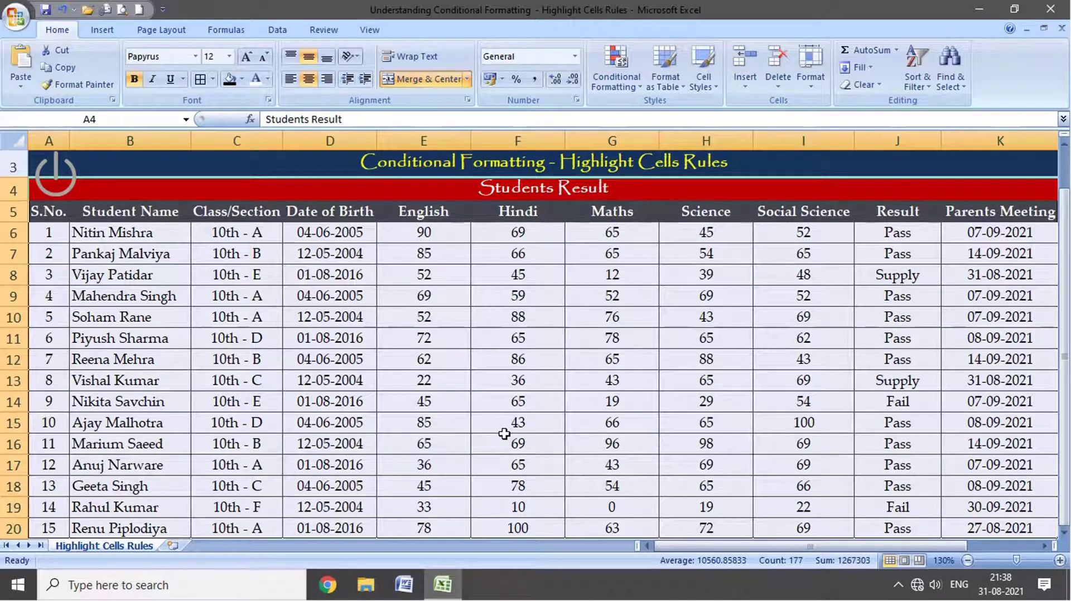
pyautogui.click(425, 215)
pyautogui.press('Right')
pyautogui.press('Right')
pyautogui.press('Right')
pyautogui.press('Right')
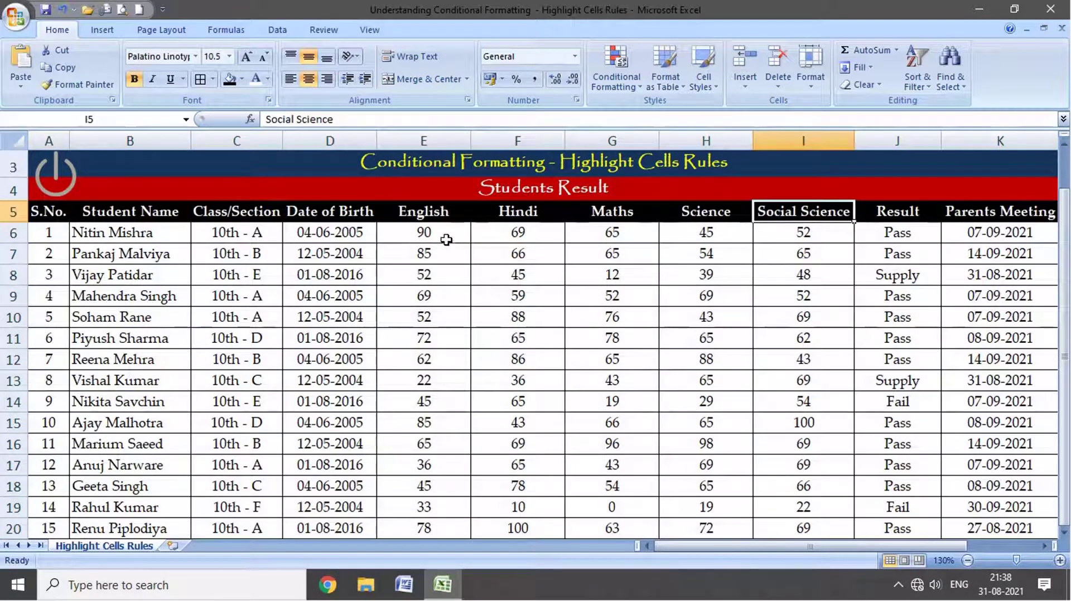
# Step: Start a Greater Than highlight rule on the subject marks in E6:I20 with a threshold of 85
pyautogui.moveTo(441, 234)
pyautogui.mouseDown()
pyautogui.moveTo(586, 449)
pyautogui.moveTo(774, 521)
pyautogui.mouseUp()
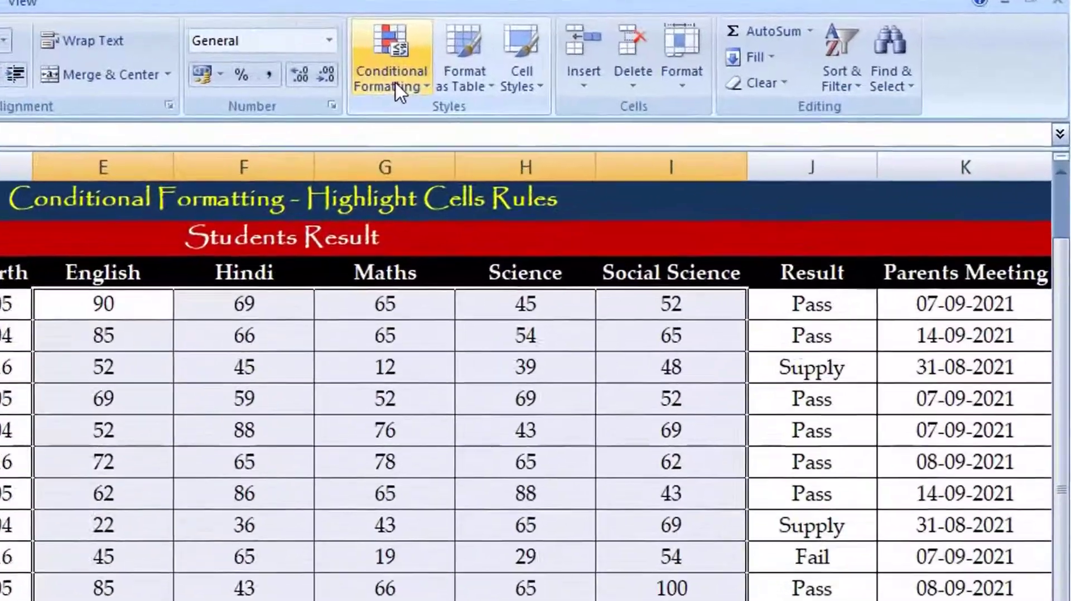
pyautogui.click(399, 92)
pyautogui.moveTo(398, 155)
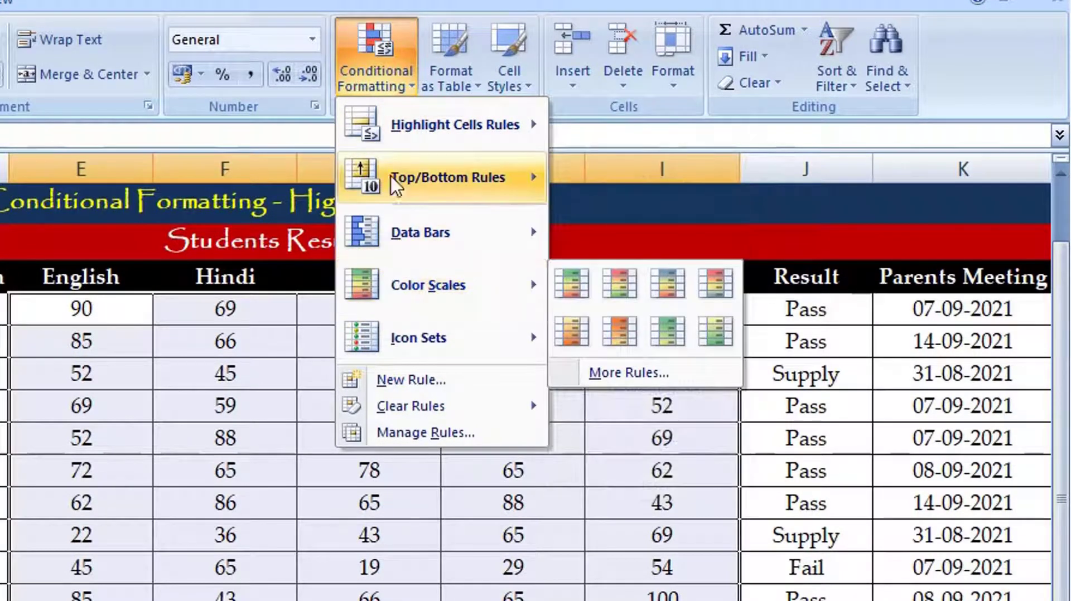
pyautogui.moveTo(451, 146)
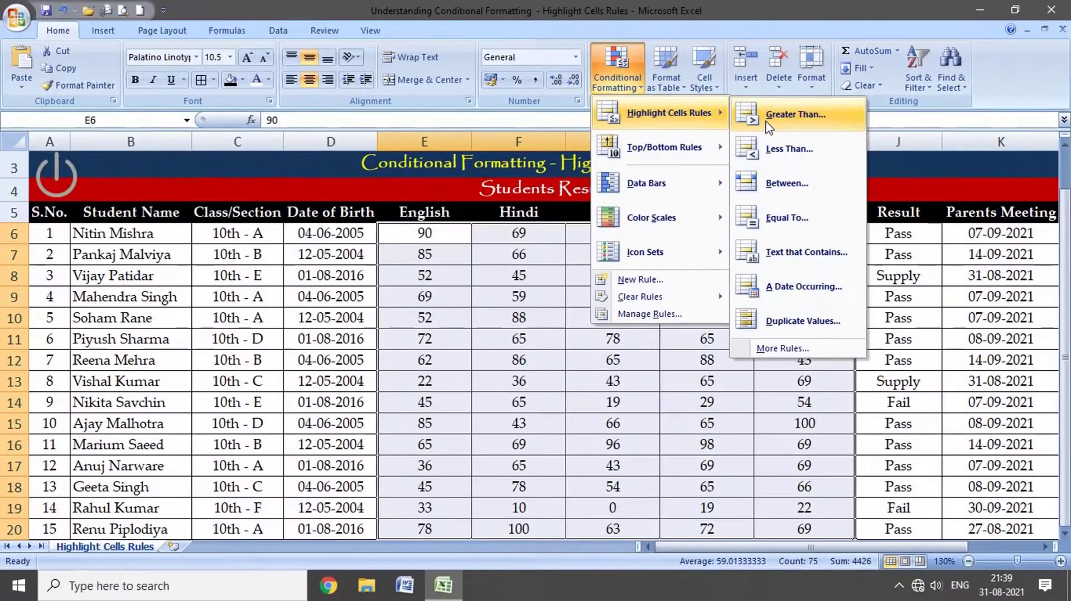
pyautogui.click(609, 146)
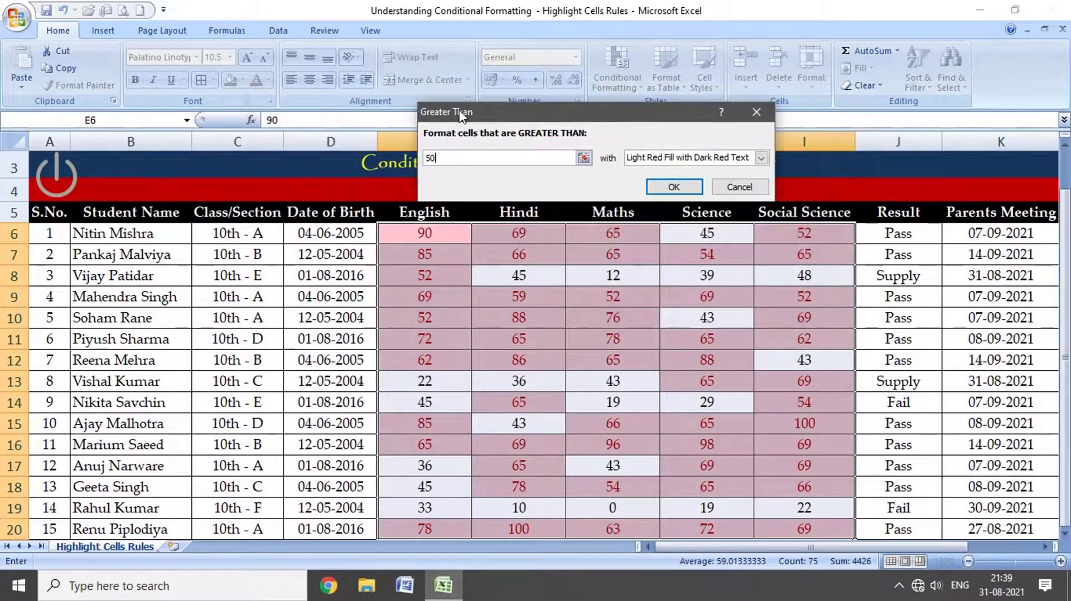
pyautogui.moveTo(299, 109); pyautogui.dragTo(445, 117)
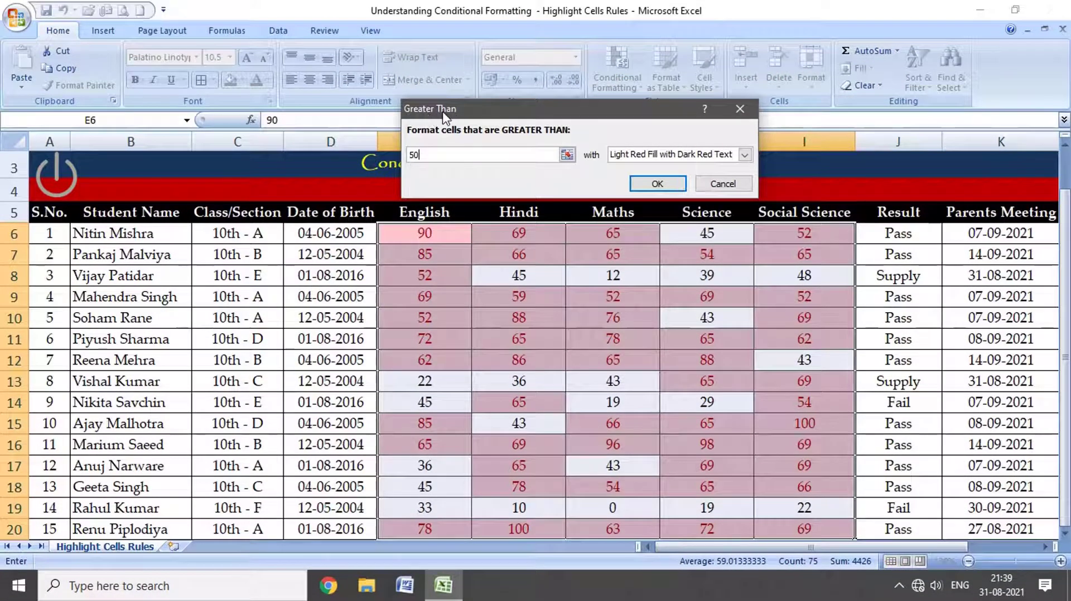
pyautogui.moveTo(441, 156); pyautogui.dragTo(406, 156)
pyautogui.write('85')
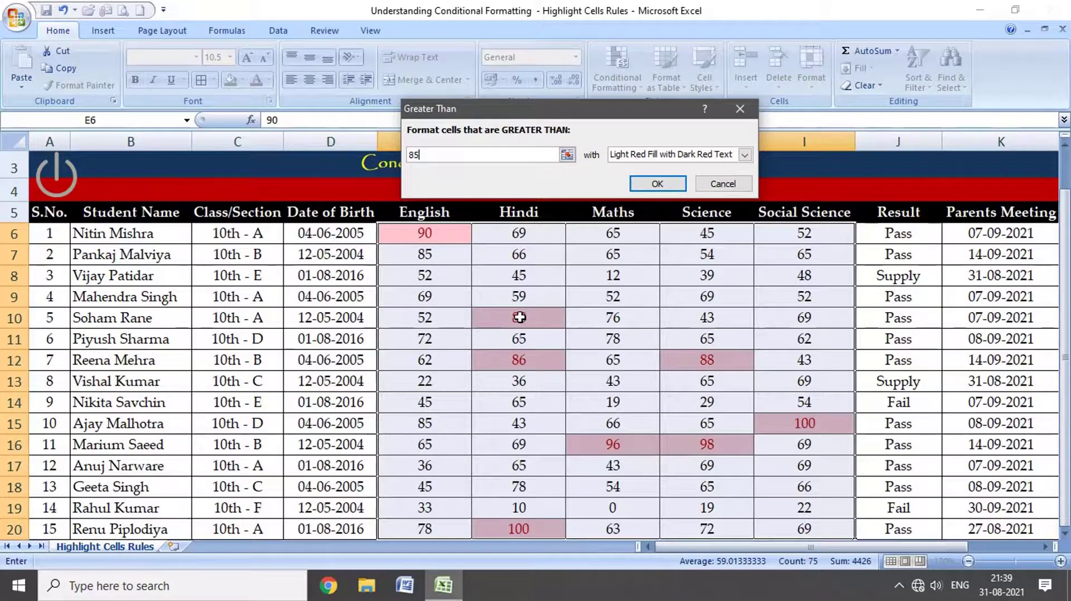
# Step: Give the Greater Than rule Green Fill with Dark Green Text, change its threshold to 84, and apply it
pyautogui.press('Tab')
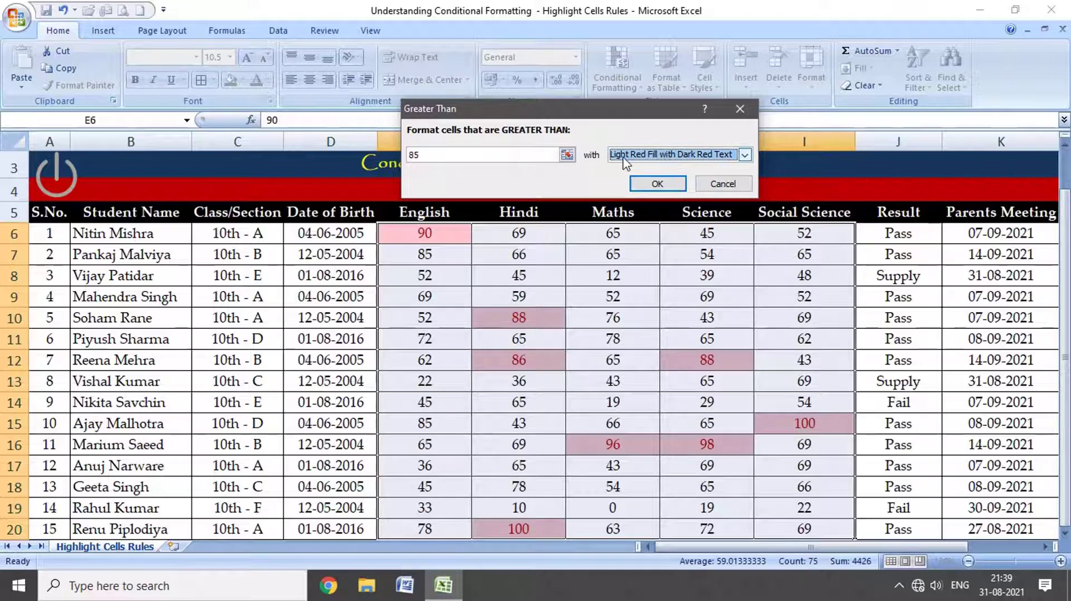
pyautogui.click(745, 156)
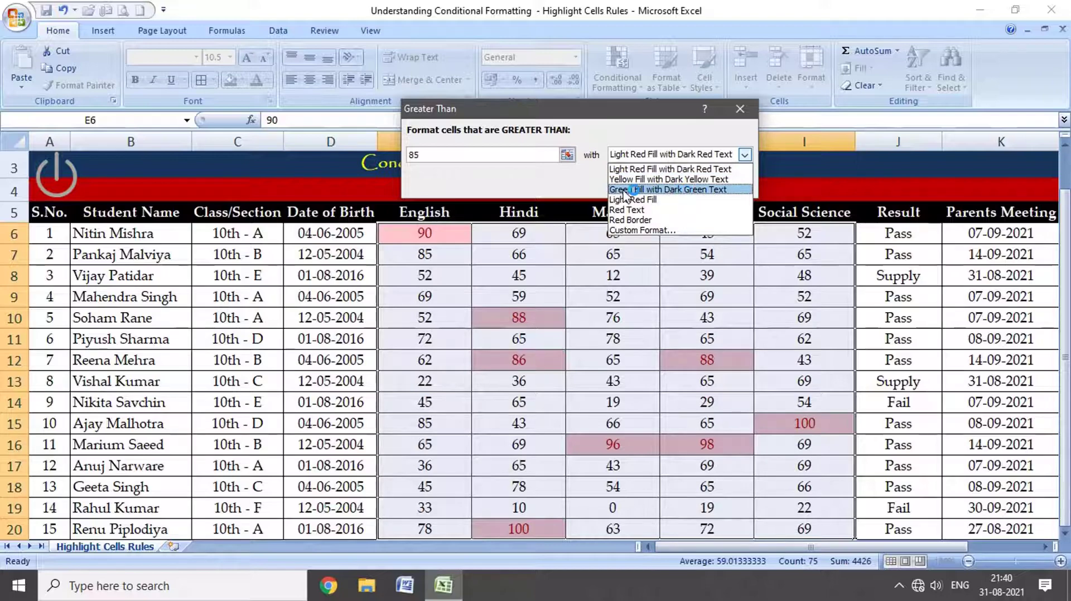
pyautogui.click(690, 191)
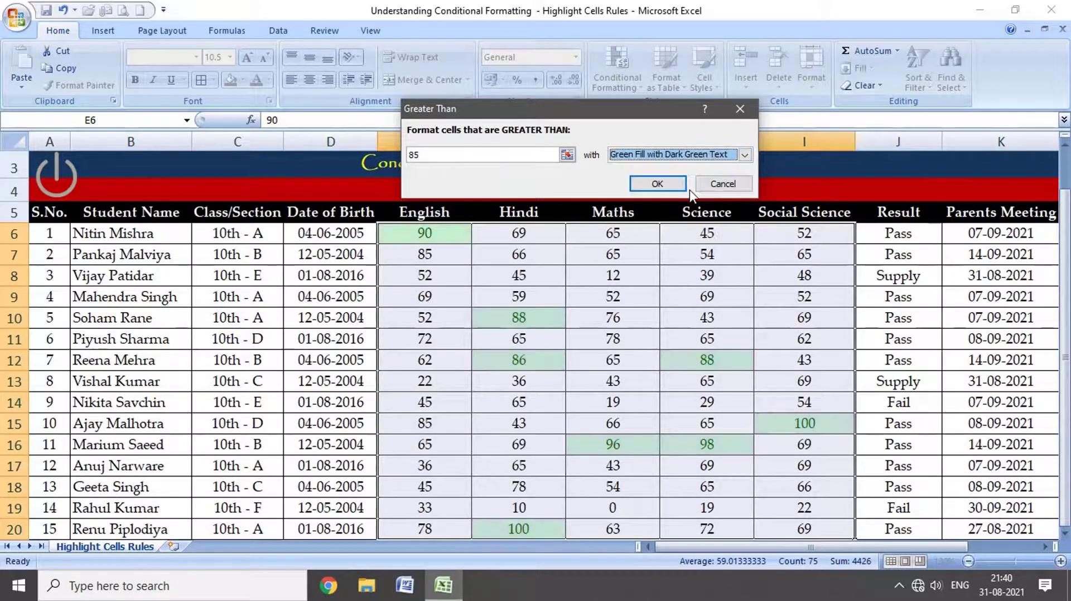
pyautogui.click(422, 155)
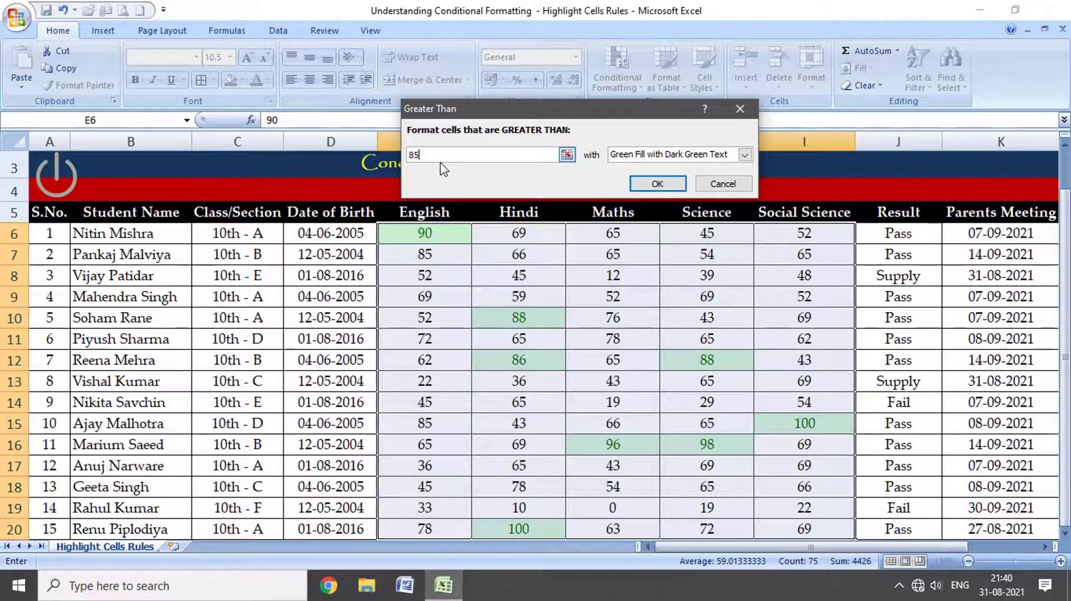
pyautogui.press('BackSpace')
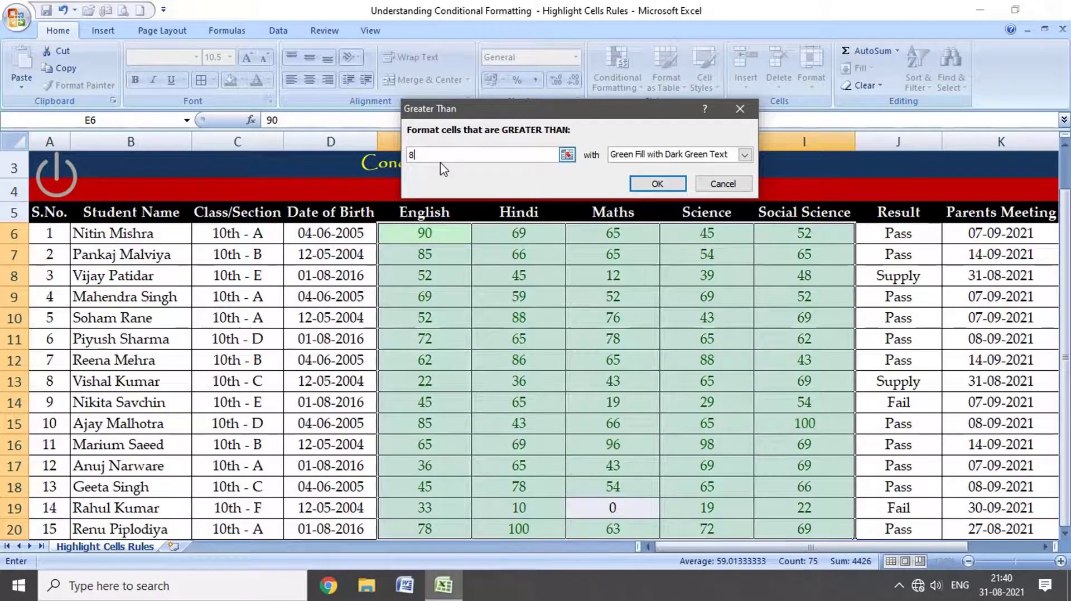
pyautogui.write('4')
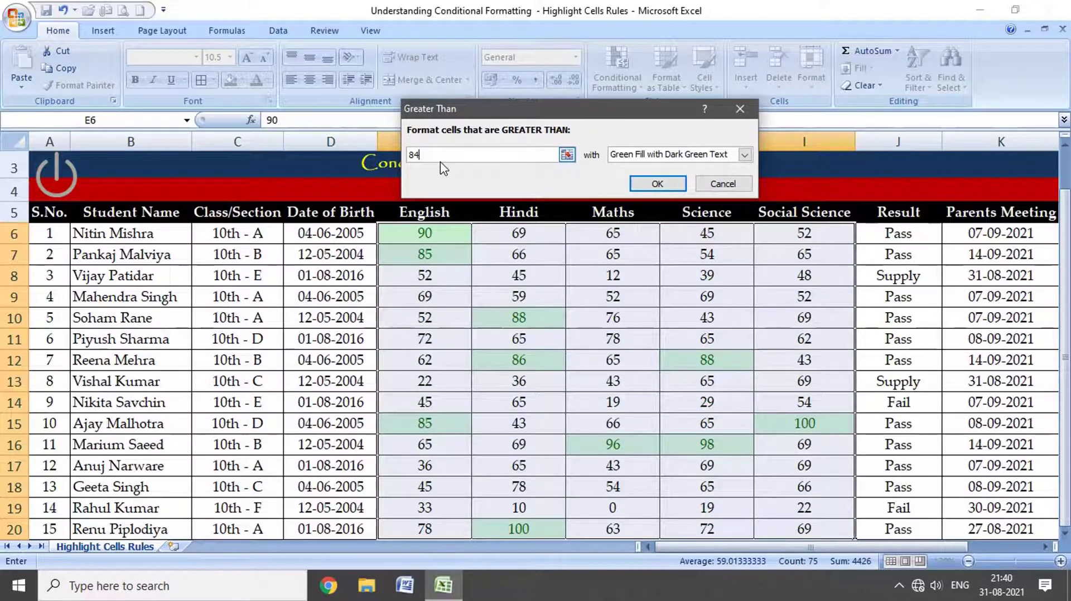
pyautogui.click(658, 184)
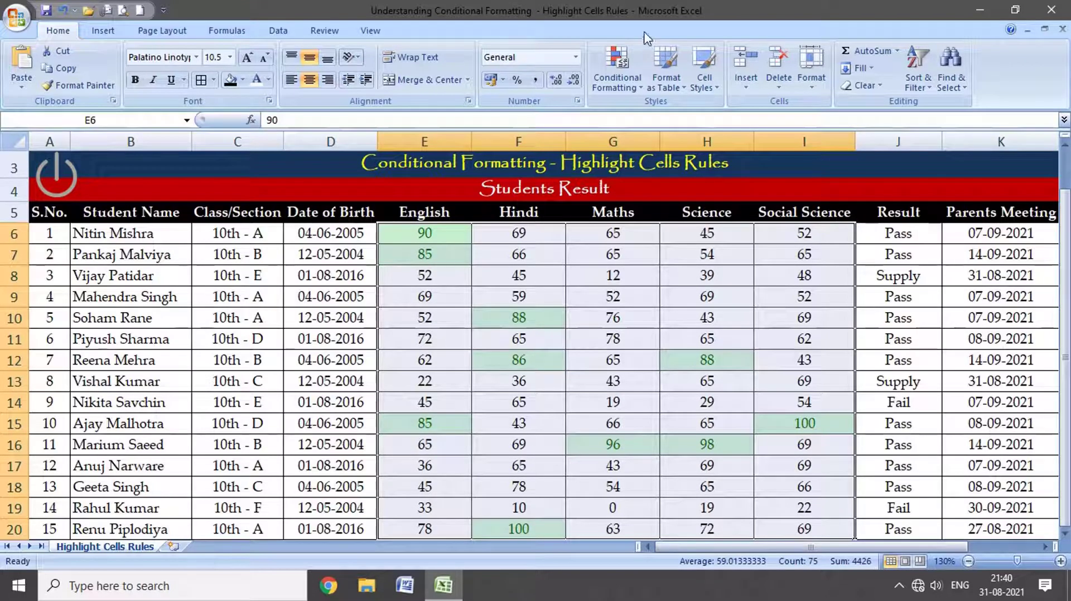
# Step: Highlight the selected subject marks that are less than 34 using Light Red Fill with Dark Red Text
pyautogui.click(633, 81)
pyautogui.moveTo(632, 113)
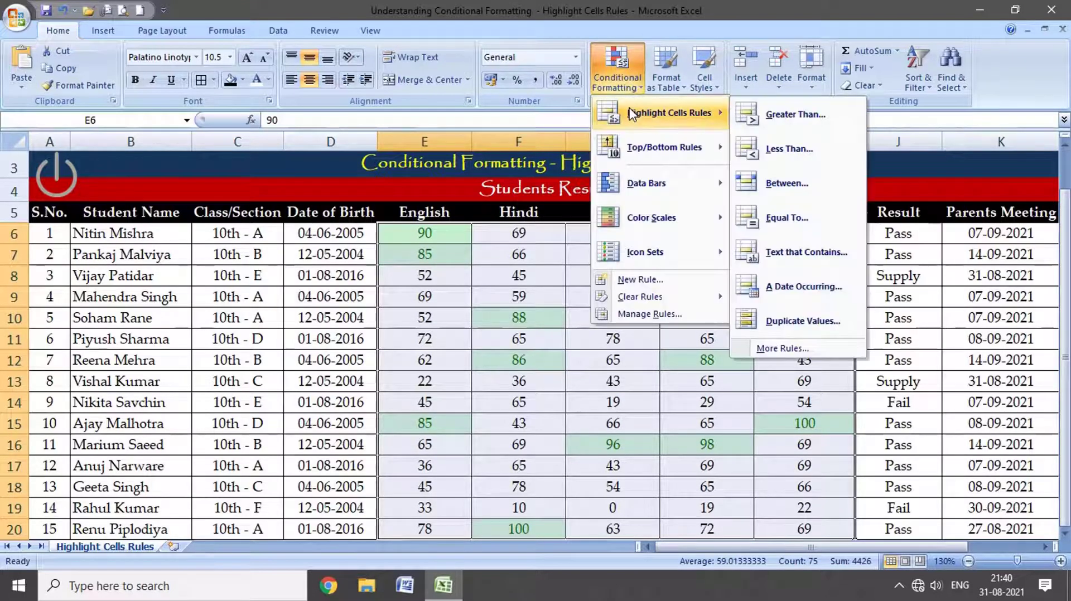
pyautogui.click(773, 151)
pyautogui.write('50')
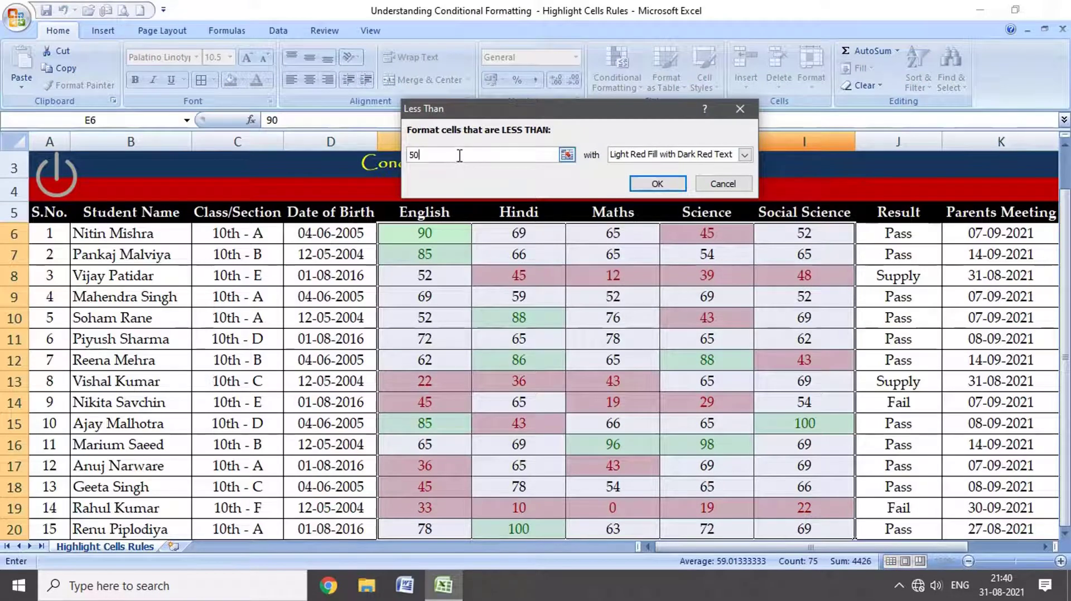
pyautogui.doubleClick(429, 155)
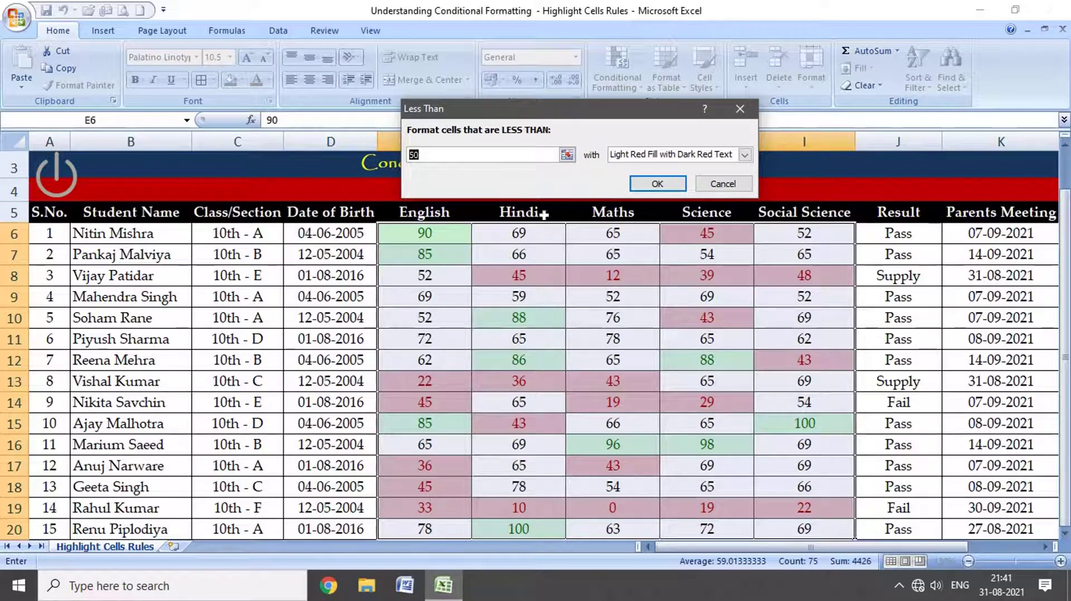
pyautogui.click(744, 155)
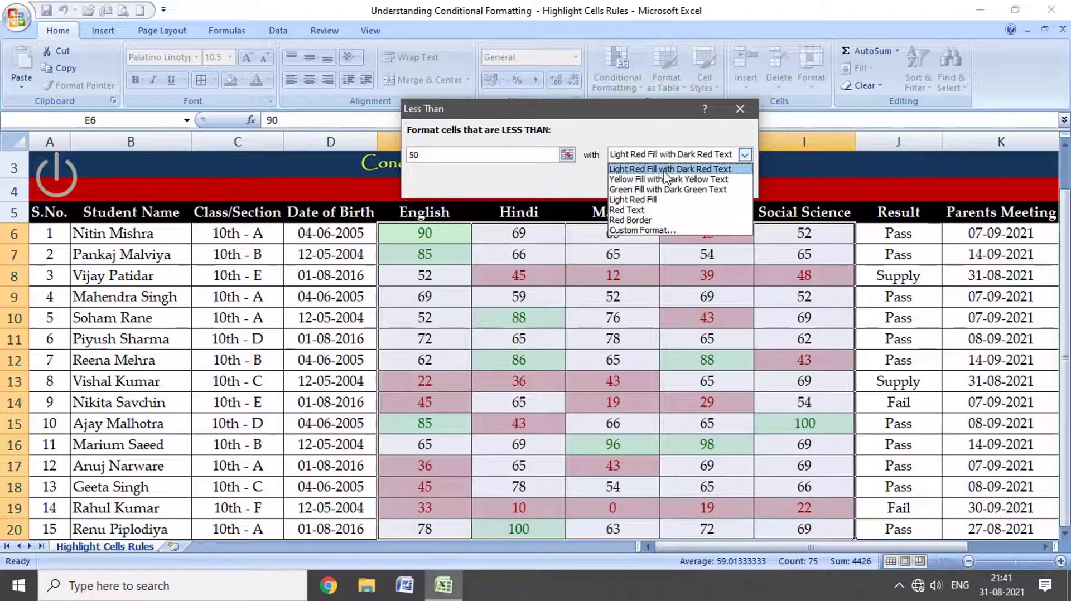
pyautogui.click(680, 170)
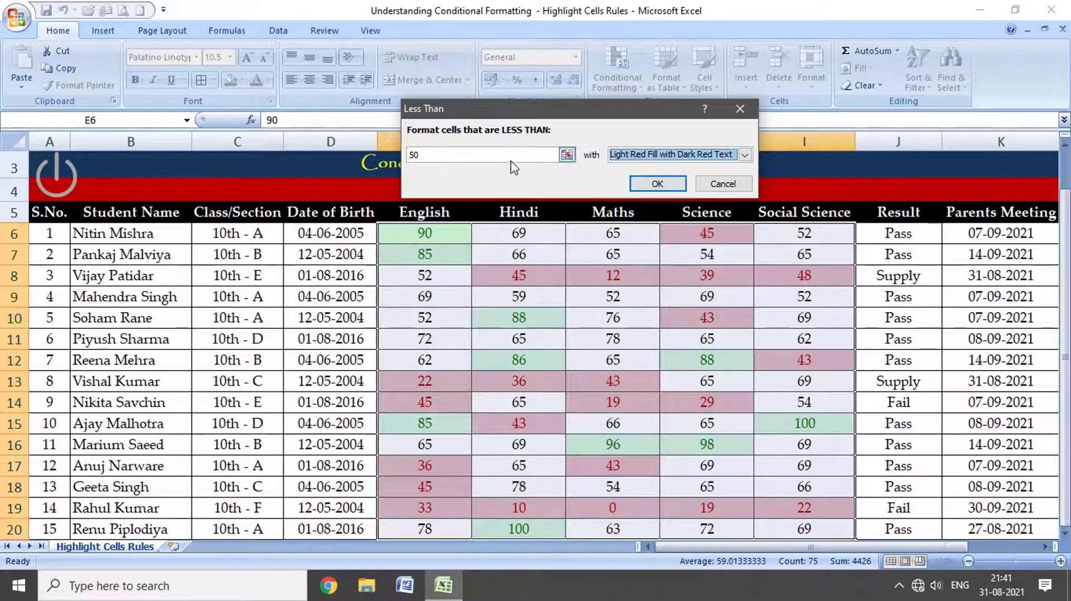
pyautogui.moveTo(496, 157); pyautogui.dragTo(366, 144)
pyautogui.write('34')
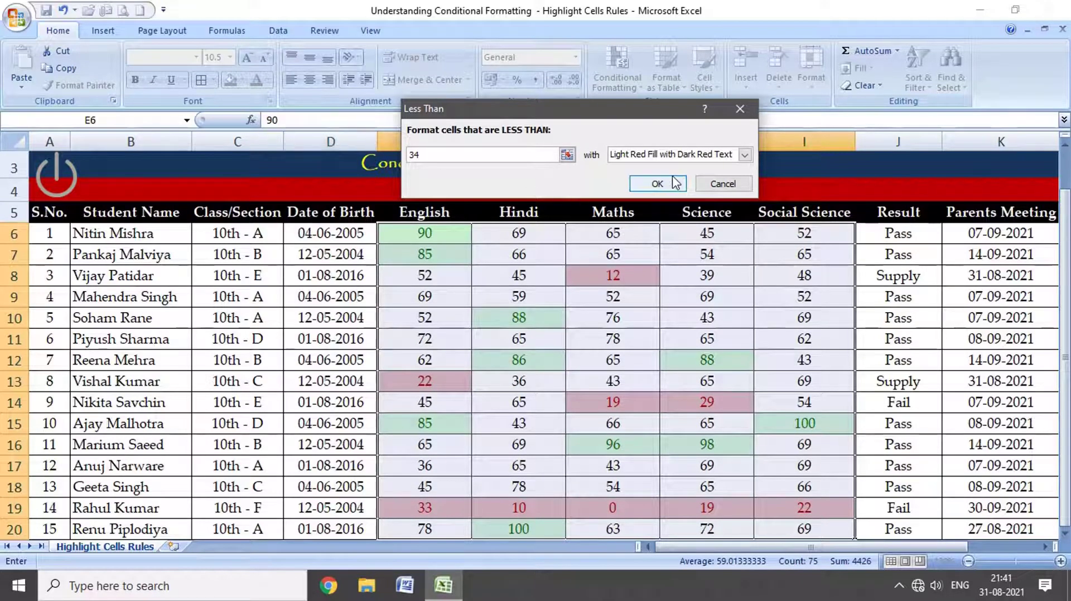
pyautogui.click(653, 184)
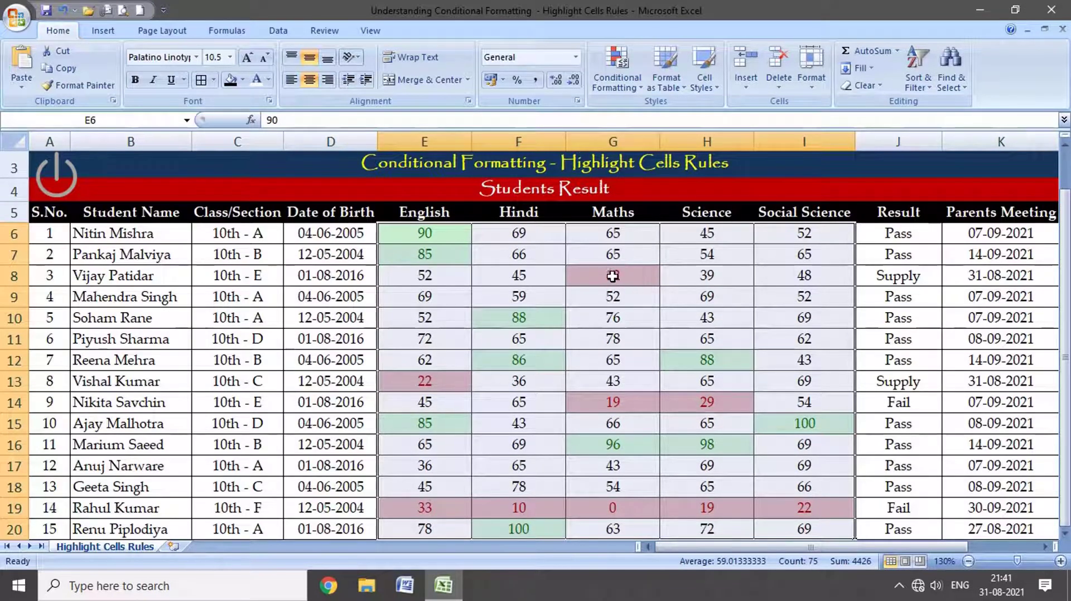
# Step: Start a Between highlight rule on the selected subject marks with limits of 59 and 76
pyautogui.click(617, 69)
pyautogui.moveTo(669, 113)
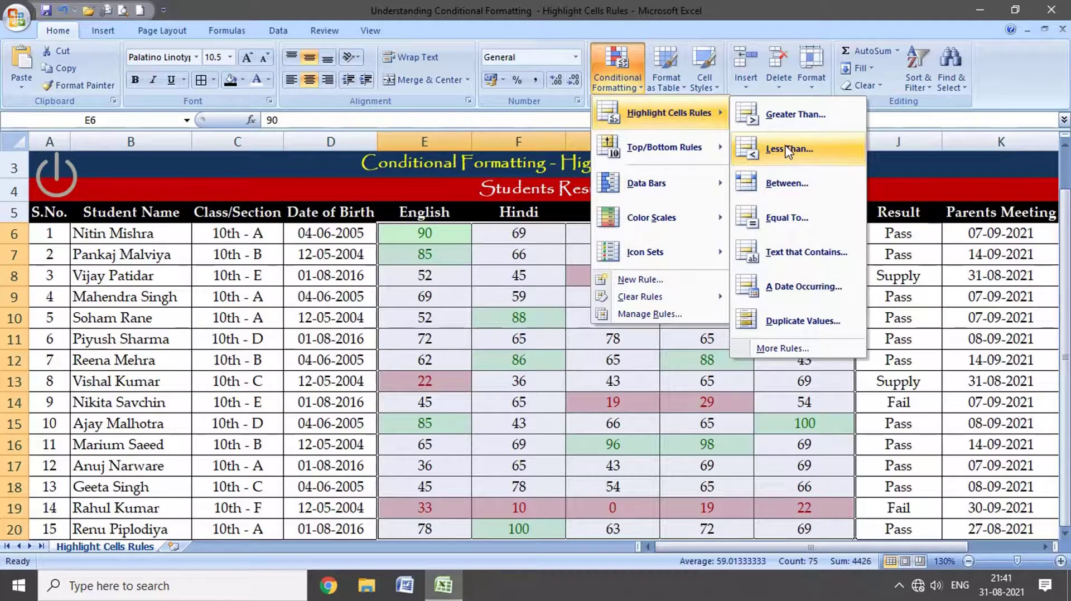
pyautogui.click(794, 184)
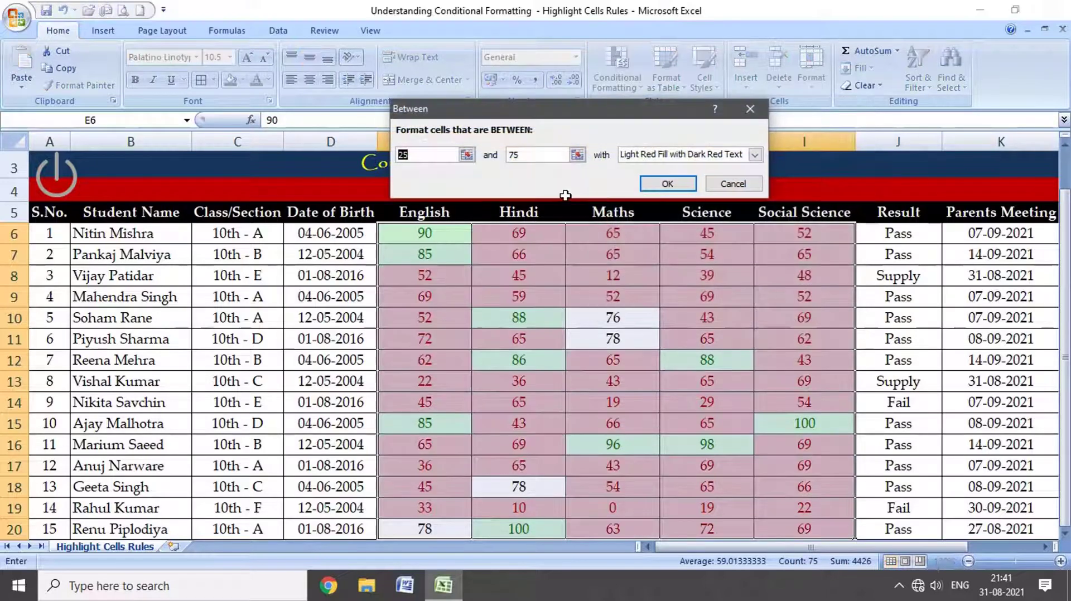
pyautogui.click(427, 156)
pyautogui.moveTo(521, 156); pyautogui.dragTo(498, 158)
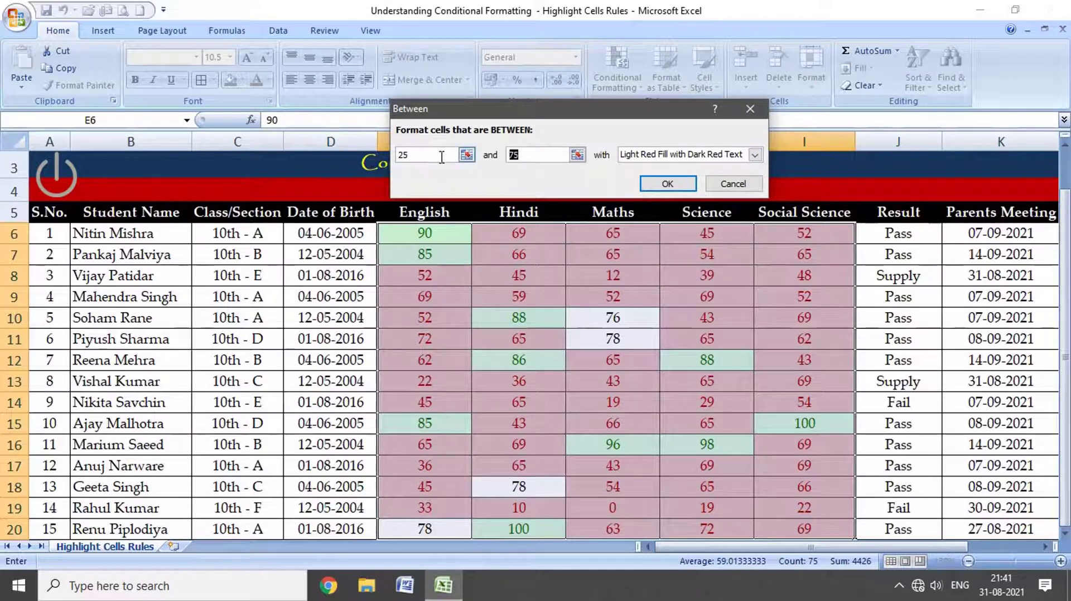
pyautogui.moveTo(433, 157); pyautogui.dragTo(385, 153)
pyautogui.write('59')
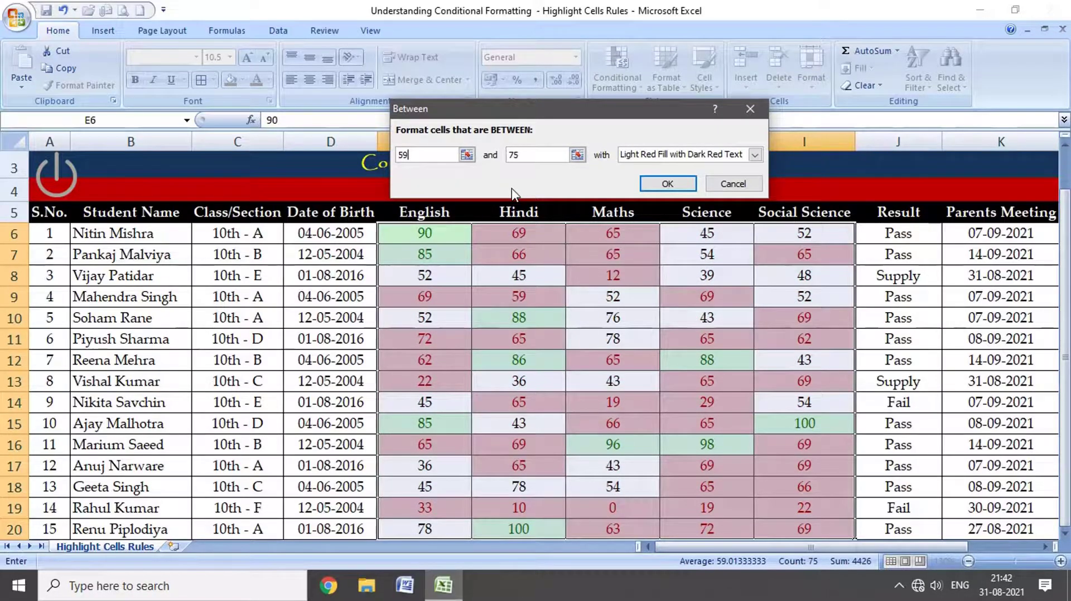
pyautogui.doubleClick(519, 156)
pyautogui.write('7')
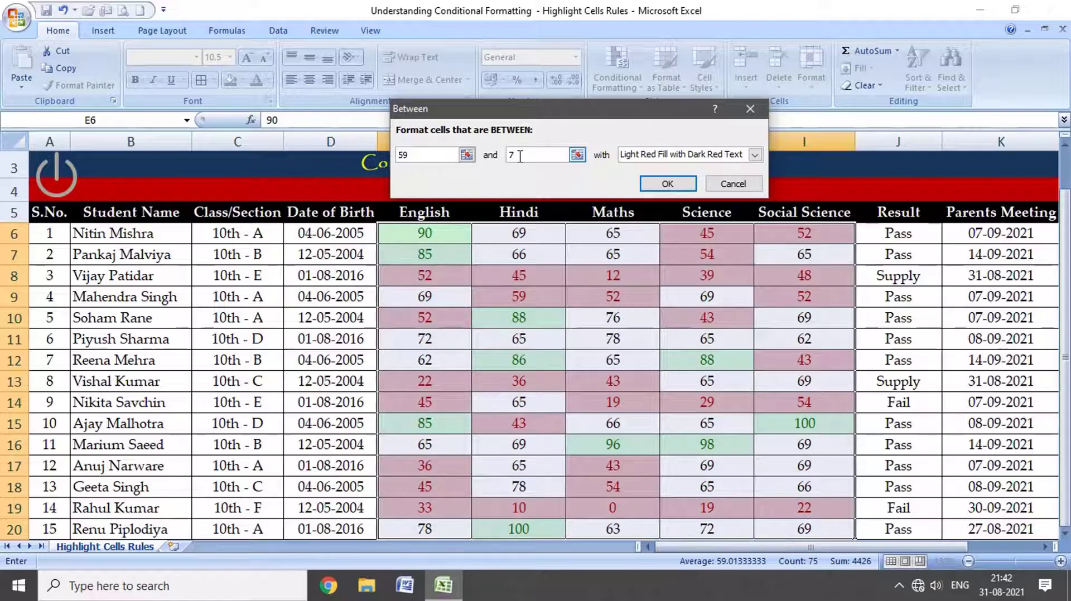
pyautogui.write('6')
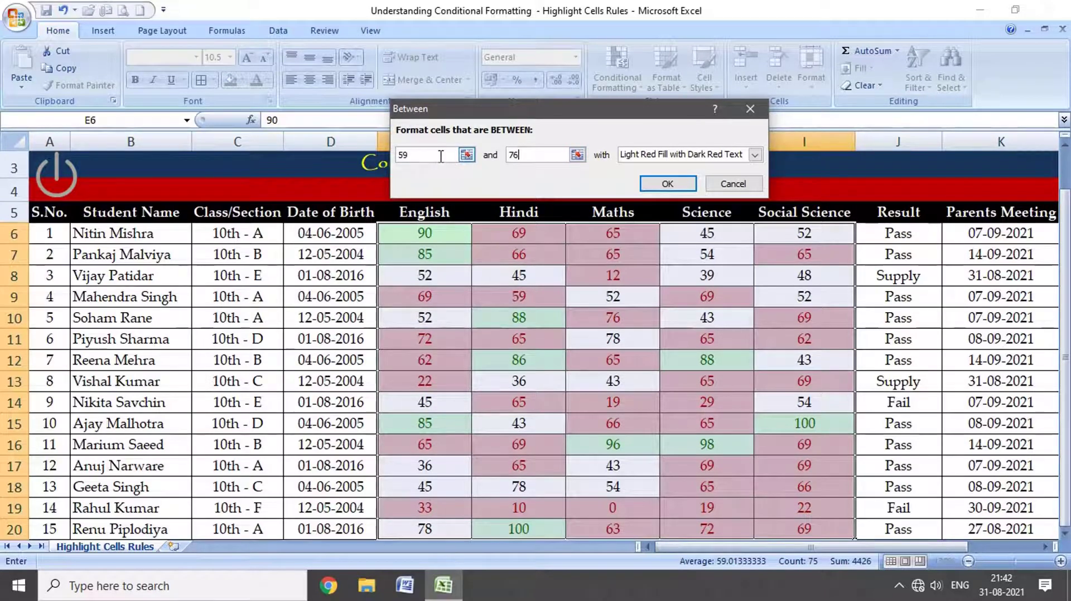
# Step: Set the Between rule's format to Yellow Fill with Dark Yellow Text and apply it to the marks
pyautogui.click(661, 155)
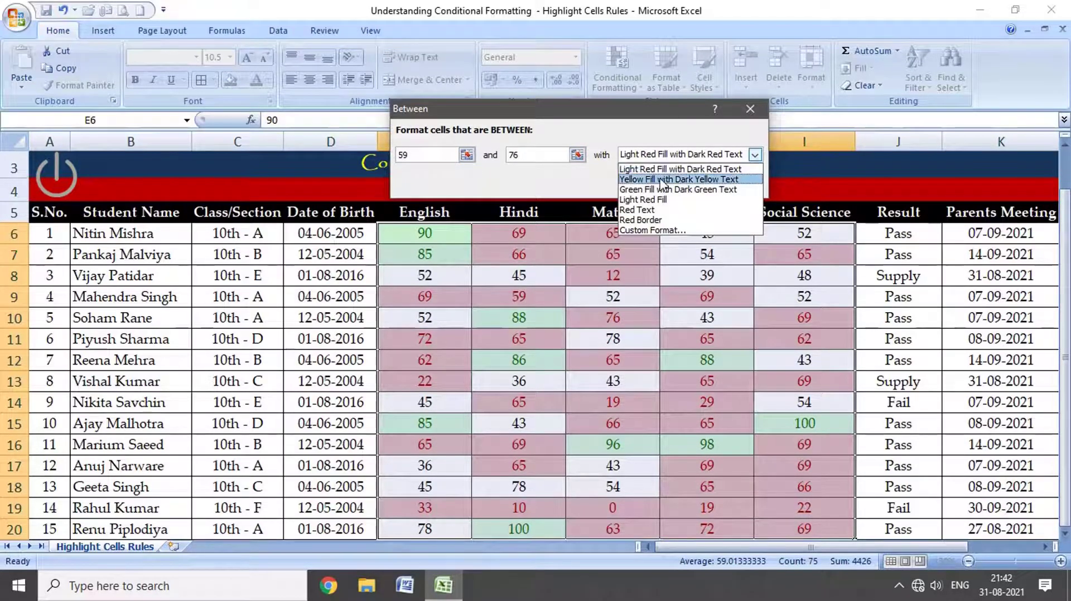
pyautogui.click(677, 178)
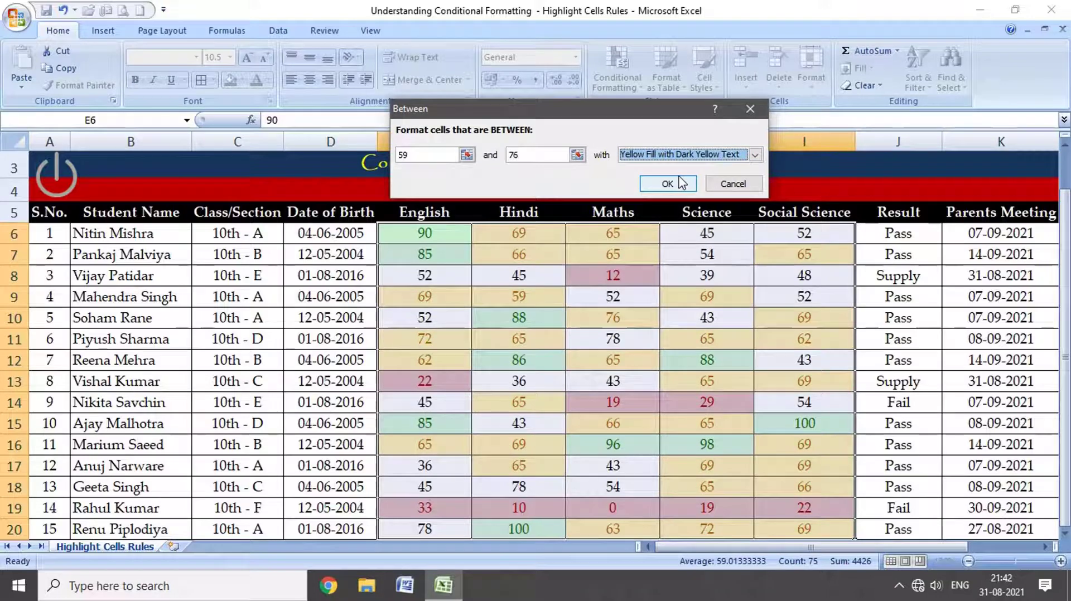
pyautogui.click(667, 184)
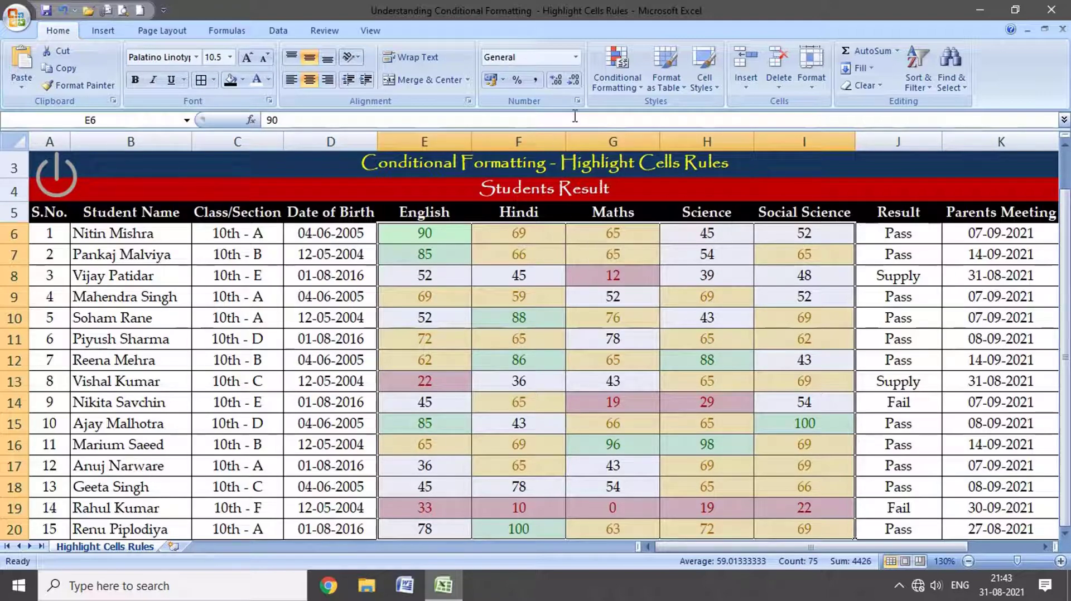
# Step: Start an Equal To highlight rule on the selected subject marks with a value of 100
pyautogui.click(623, 89)
pyautogui.press('Escape')
pyautogui.click(617, 71)
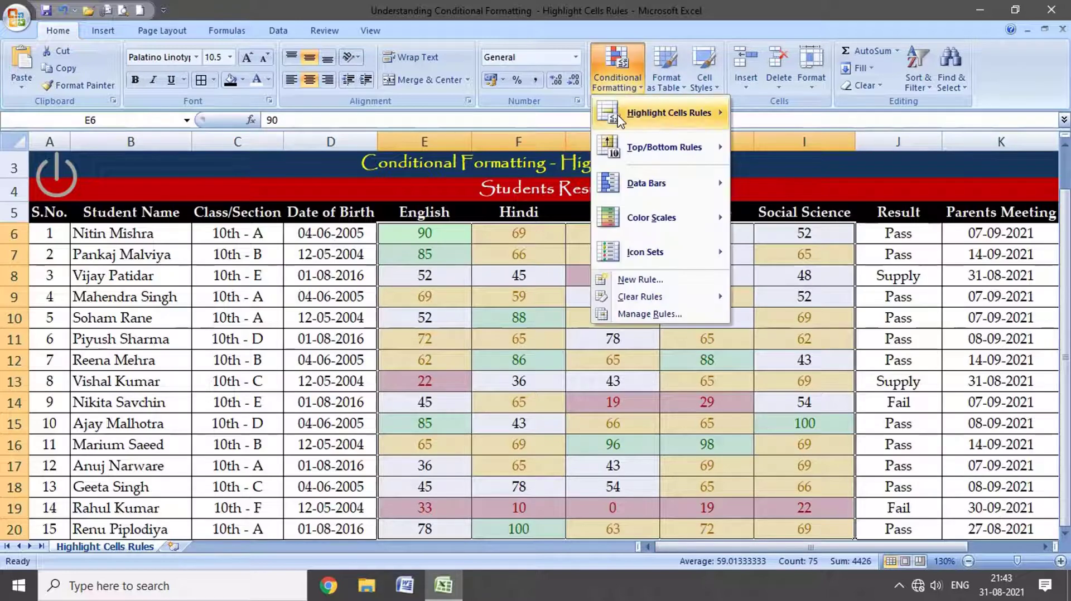
pyautogui.moveTo(700, 122)
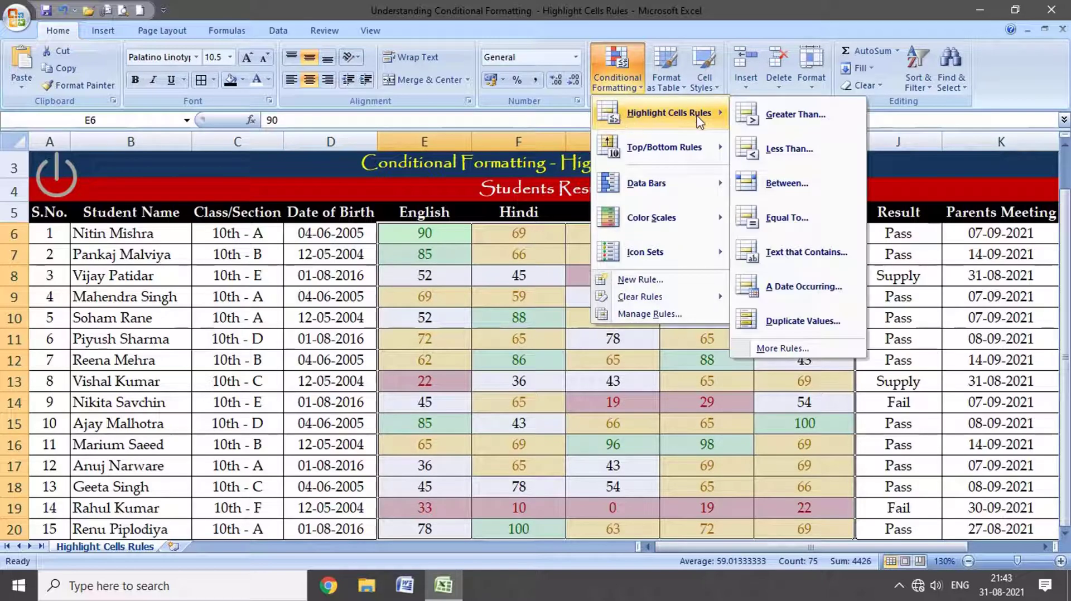
pyautogui.click(765, 217)
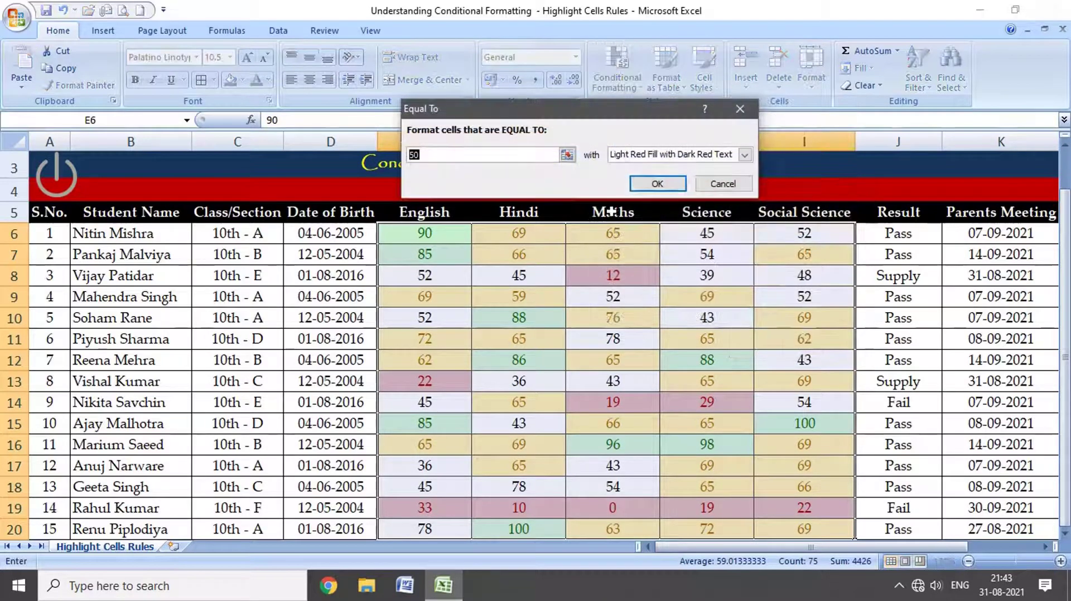
pyautogui.click(453, 157)
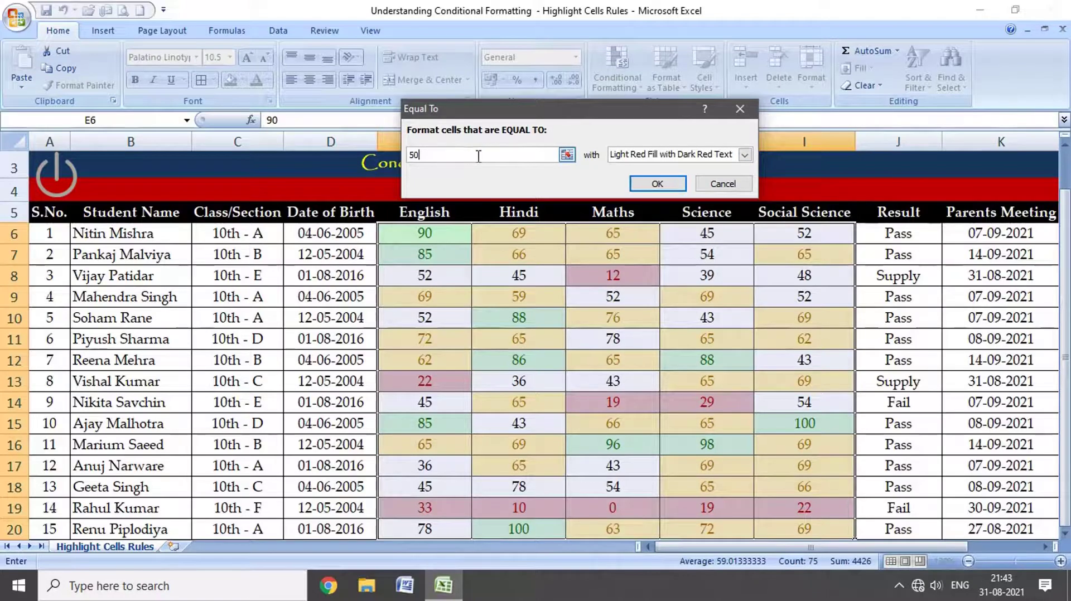
pyautogui.write('100')
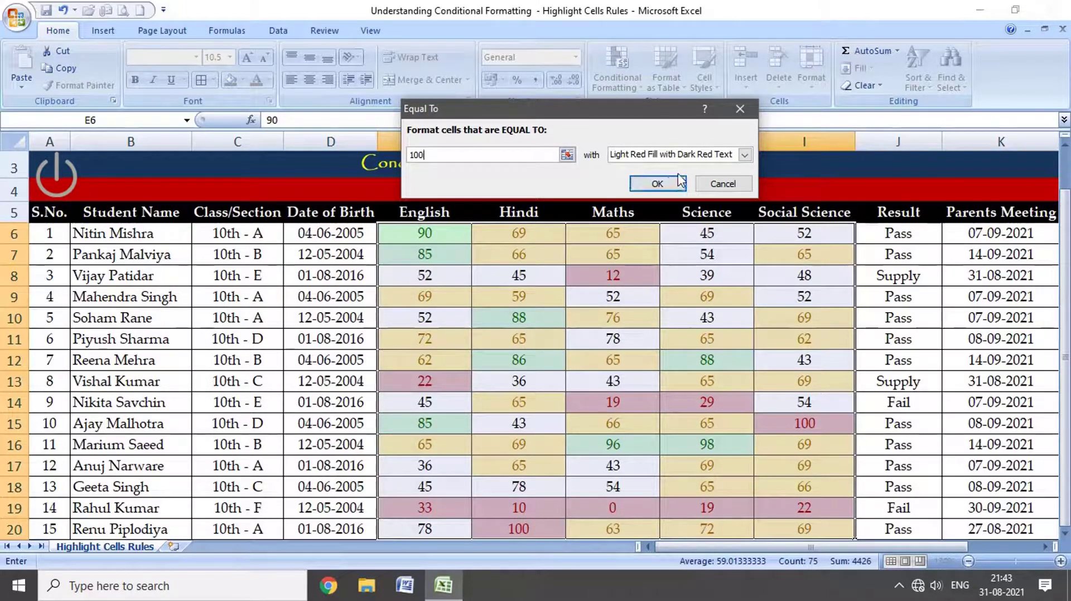
# Step: Choose a custom format for the Equal To rule and give it a medium blue fill
pyautogui.click(745, 155)
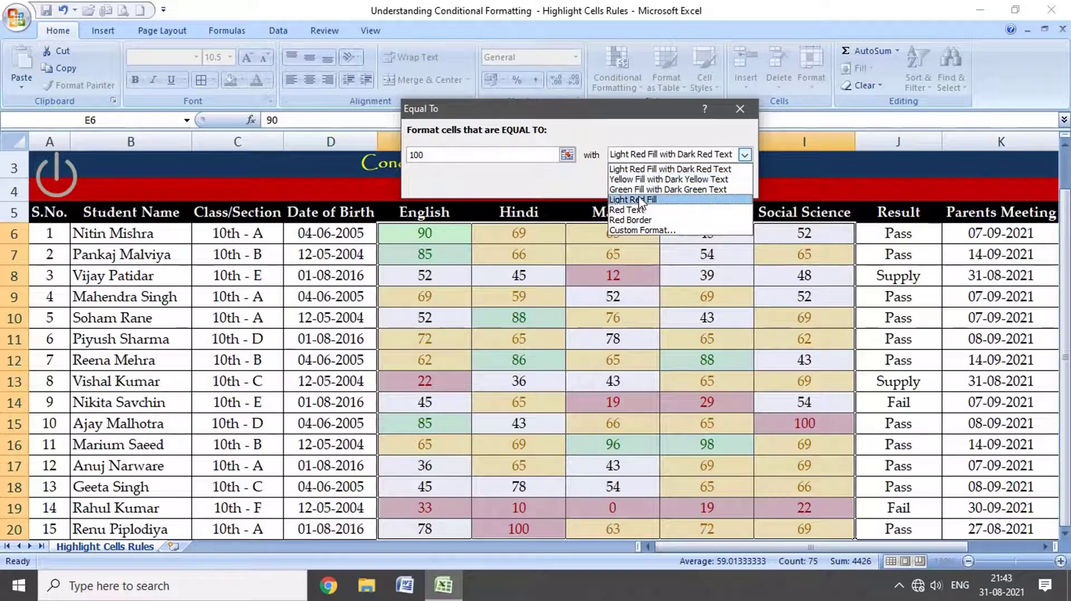
pyautogui.click(624, 231)
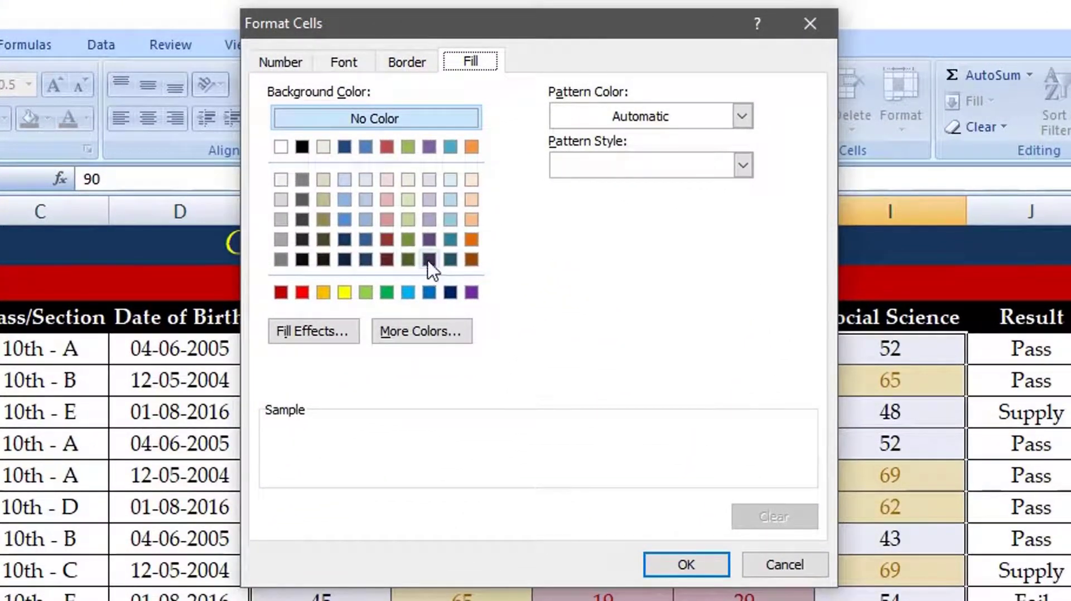
pyautogui.click(279, 64)
pyautogui.click(345, 65)
pyautogui.click(404, 70)
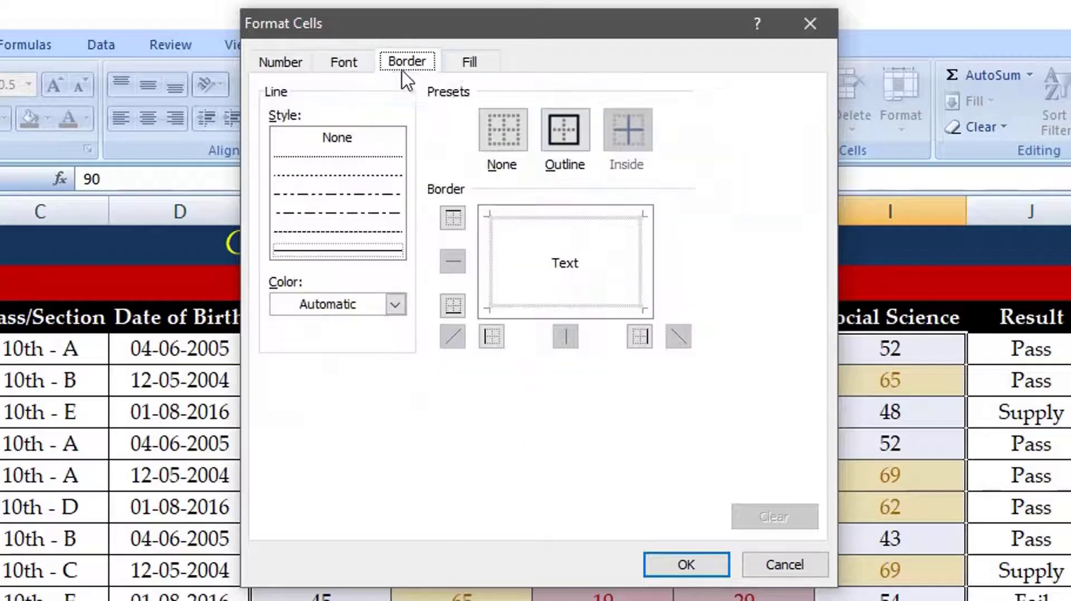
pyautogui.click(456, 71)
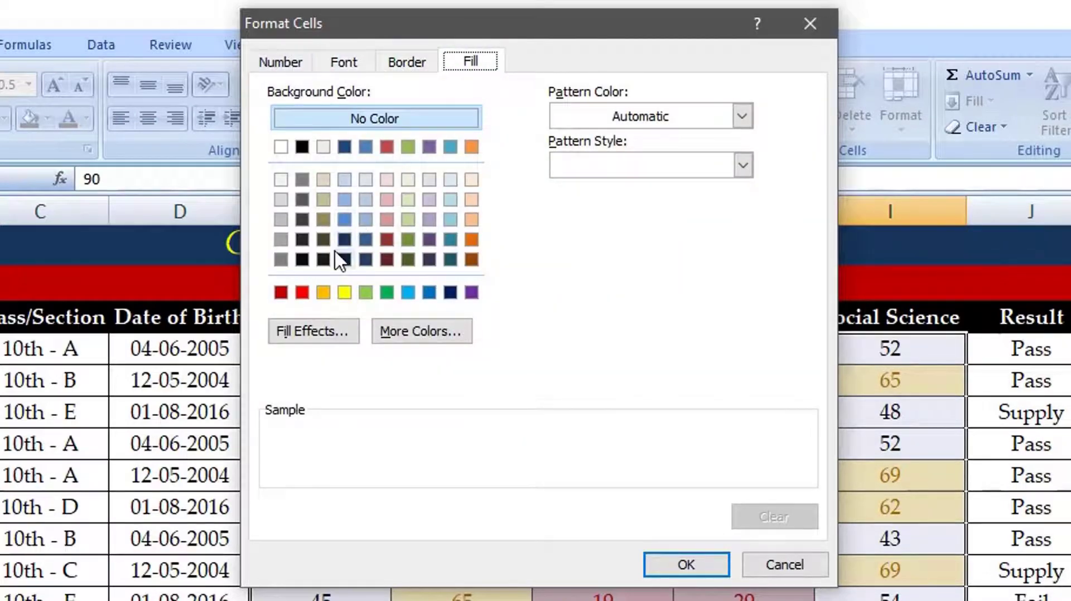
pyautogui.click(344, 220)
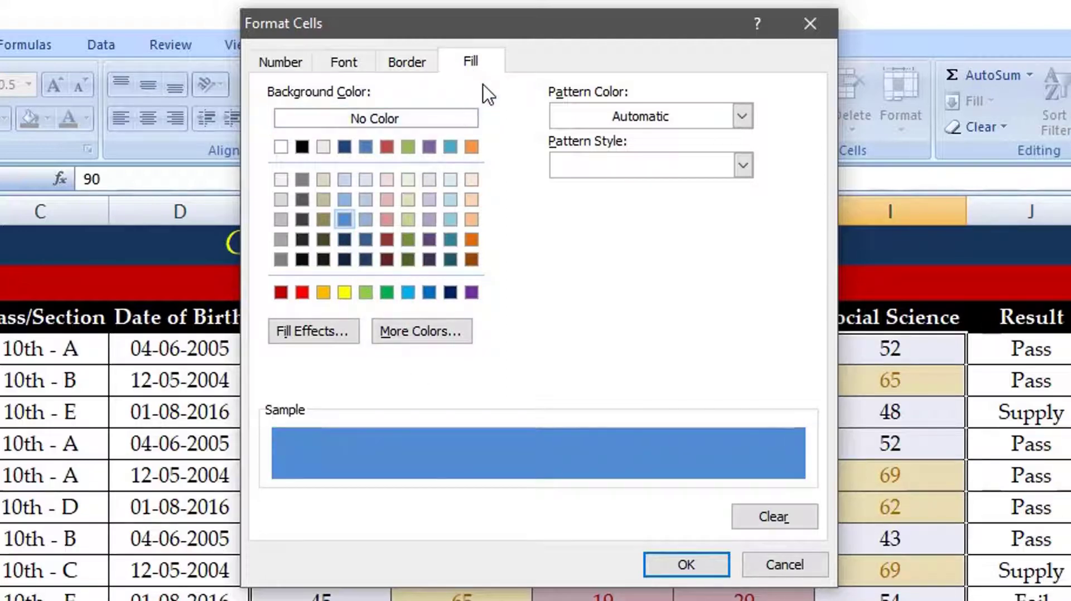
# Step: Set the custom format's font color to white and apply the Equal To rule to the marks
pyautogui.click(343, 63)
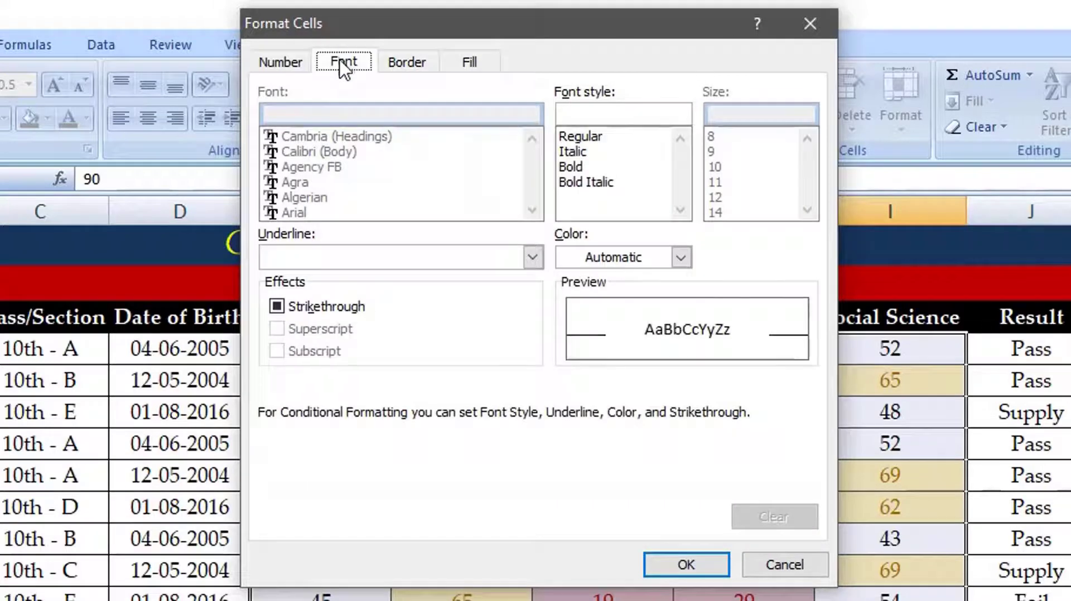
pyautogui.click(680, 257)
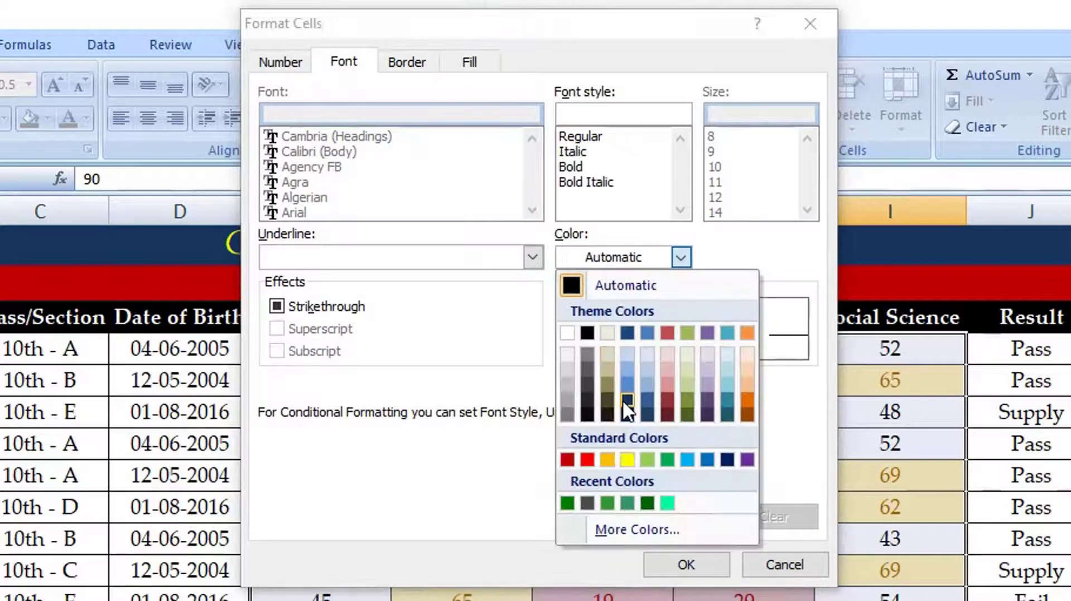
pyautogui.click(568, 335)
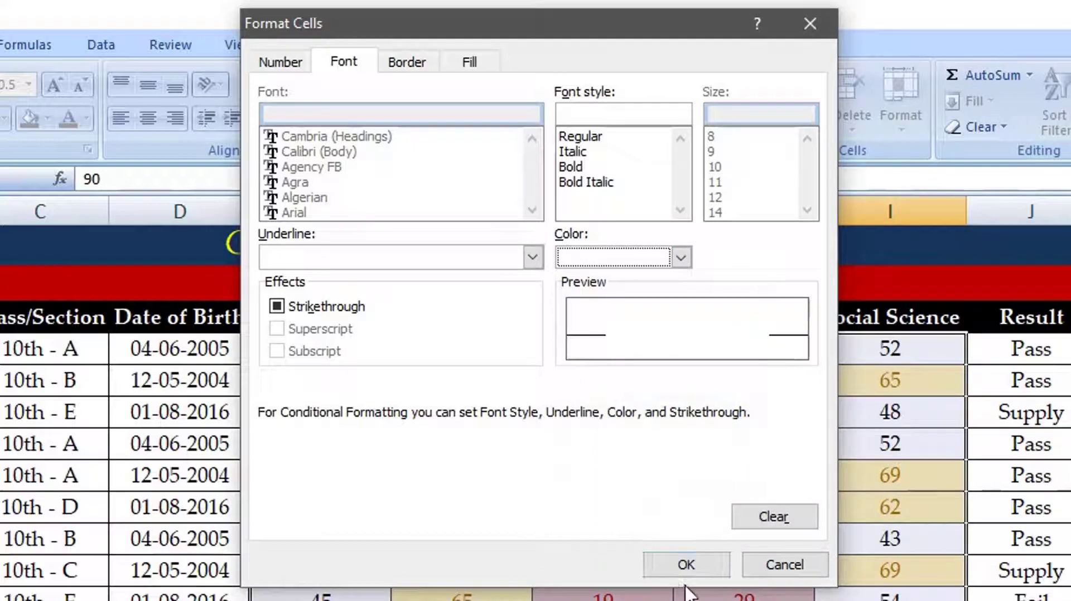
pyautogui.click(686, 565)
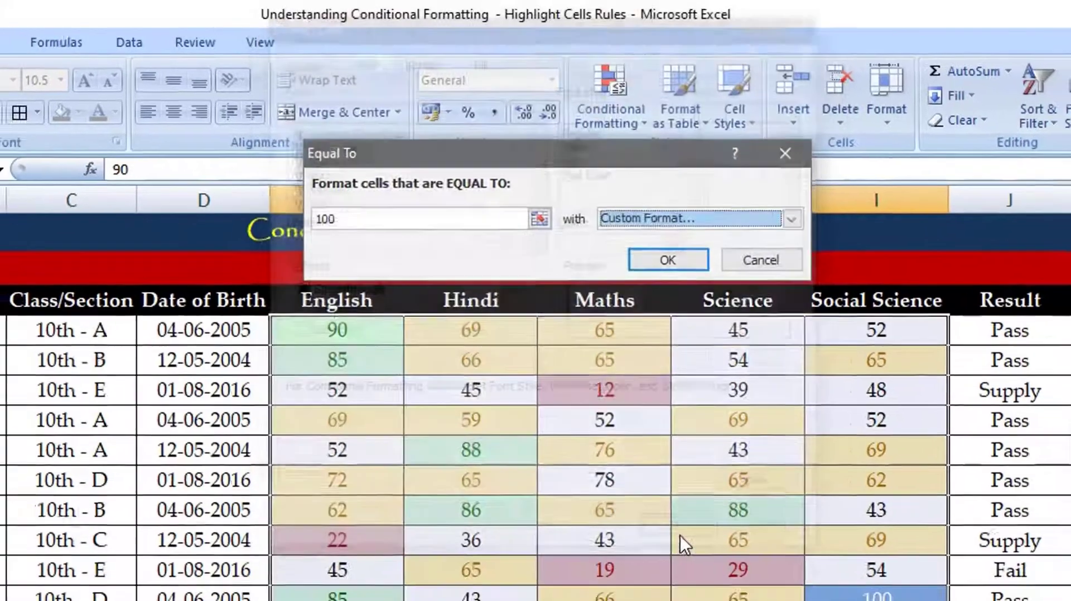
pyautogui.press('Return')
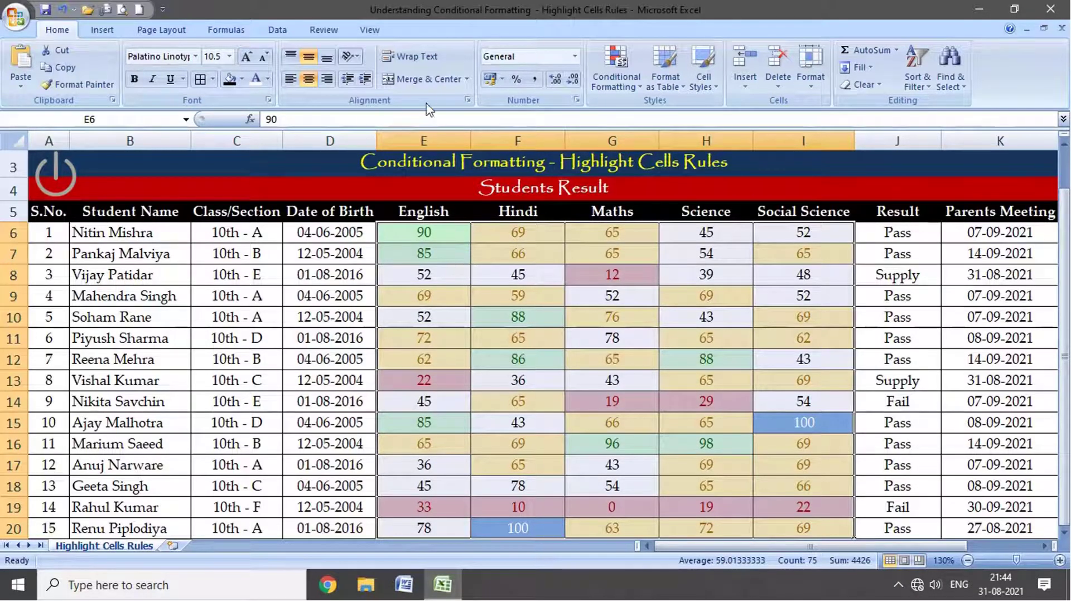
pyautogui.click(627, 87)
pyautogui.moveTo(629, 107)
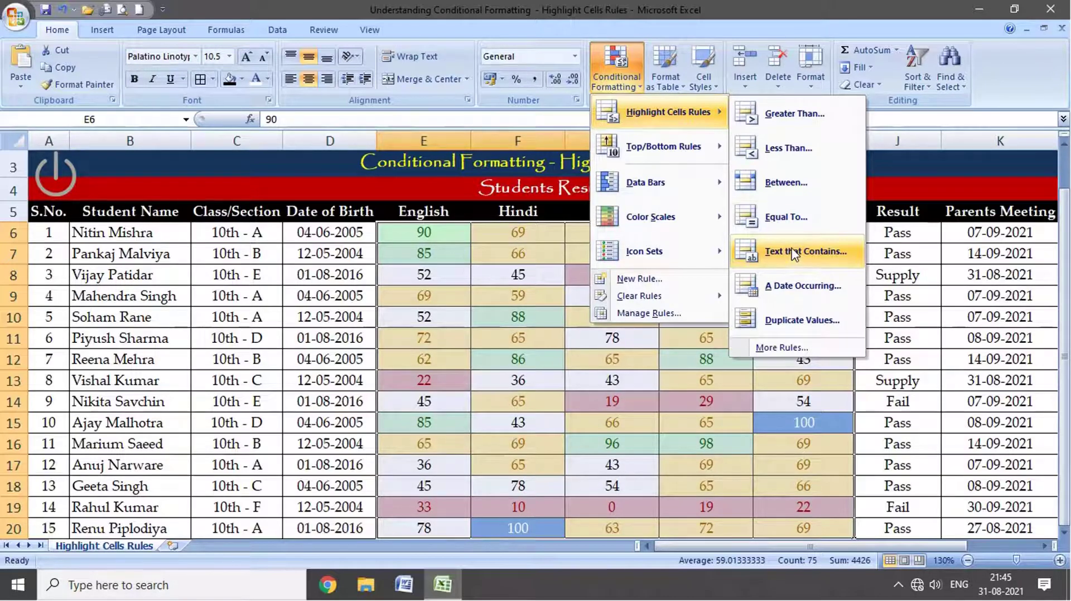
pyautogui.click(904, 252)
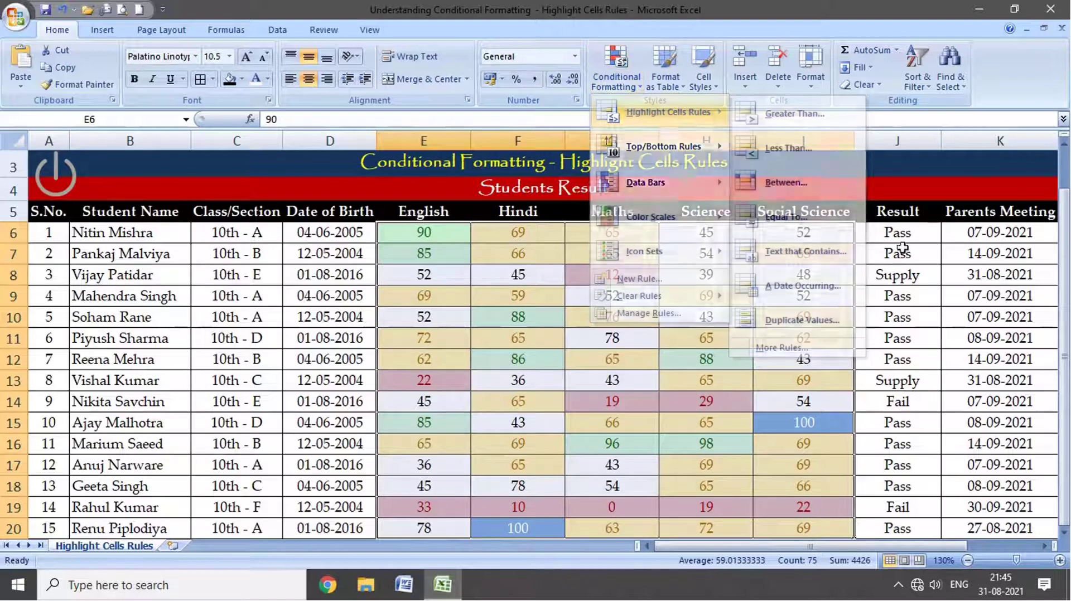
# Step: Highlight the Result cells J6:J20 that contain the text Fail using Light Red Fill with Dark Red Text
pyautogui.click(900, 232)
pyautogui.moveTo(900, 231); pyautogui.dragTo(889, 511)
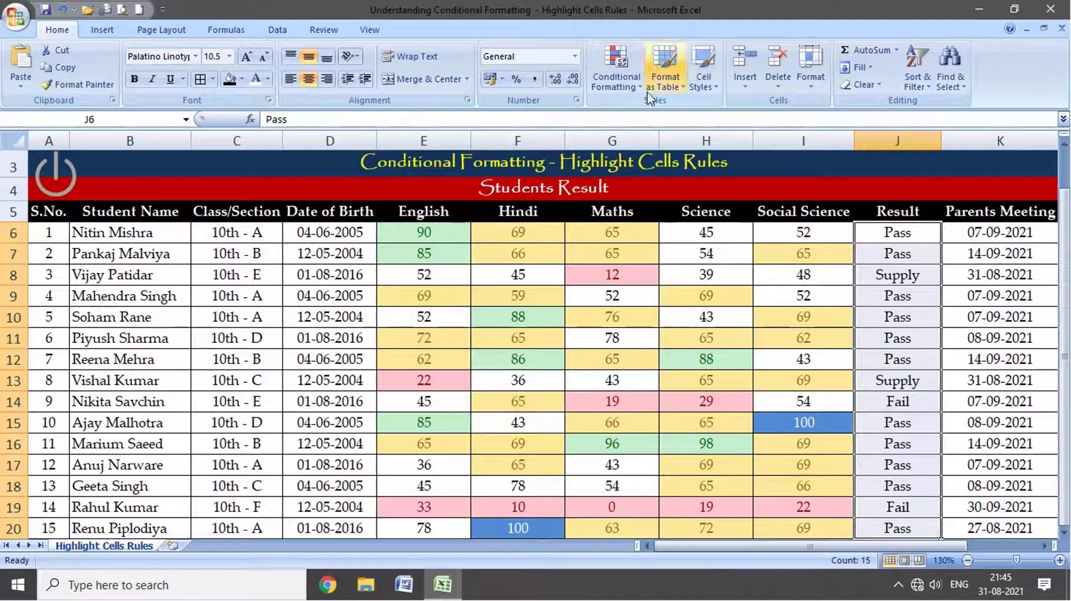
pyautogui.click(617, 73)
pyautogui.moveTo(653, 123)
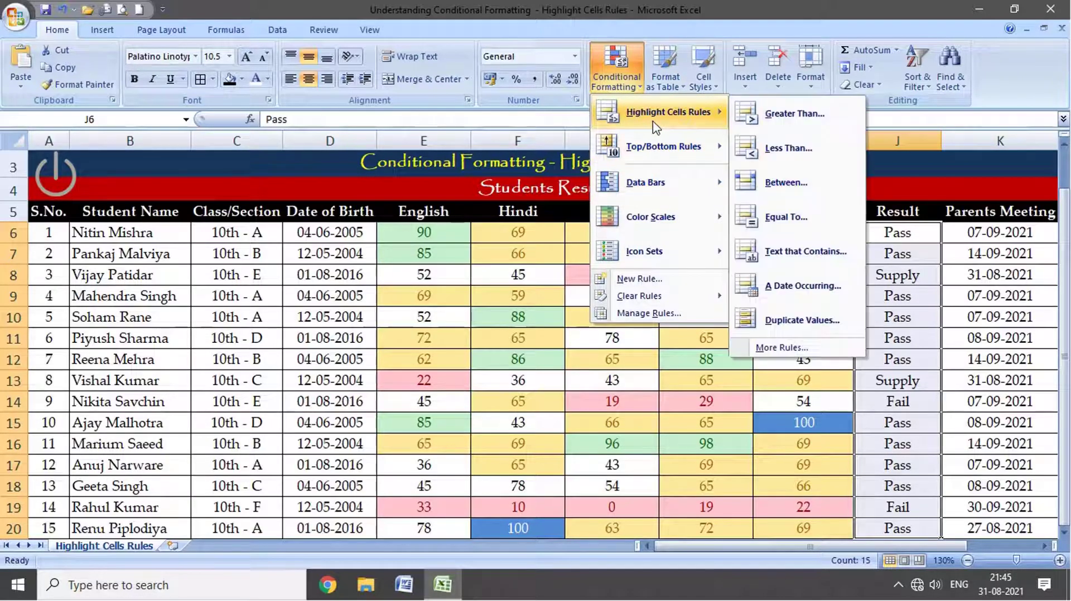
pyautogui.click(777, 251)
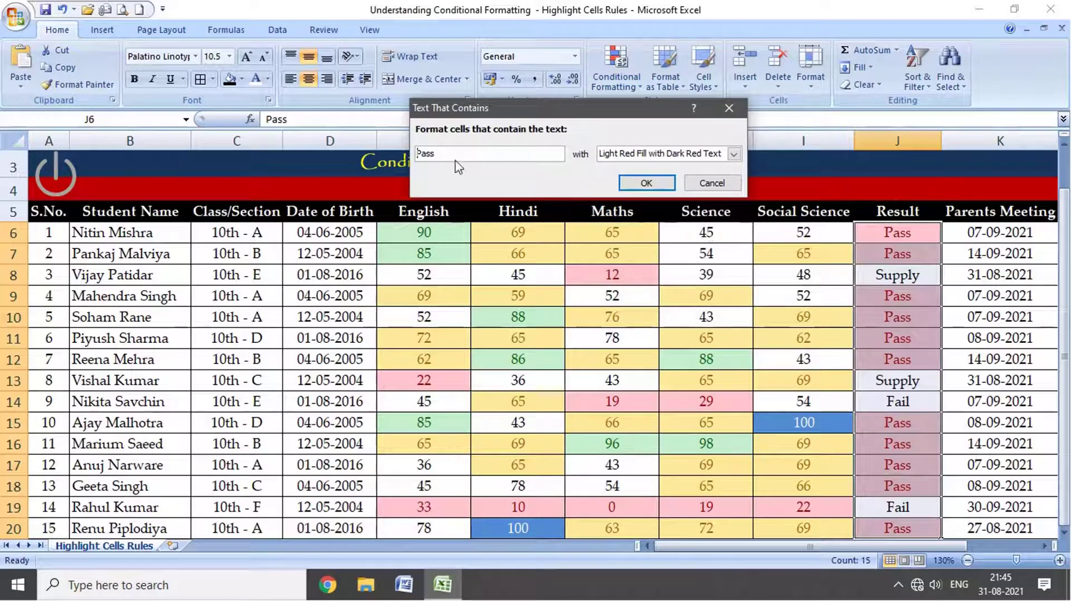
pyautogui.doubleClick(427, 153)
pyautogui.write('Fail')
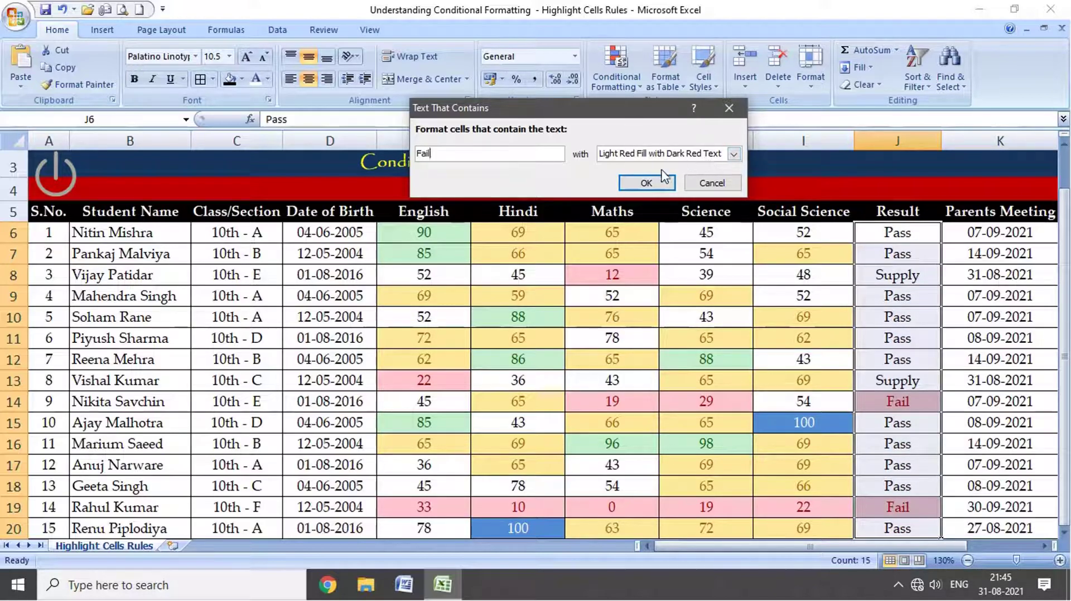
pyautogui.click(647, 183)
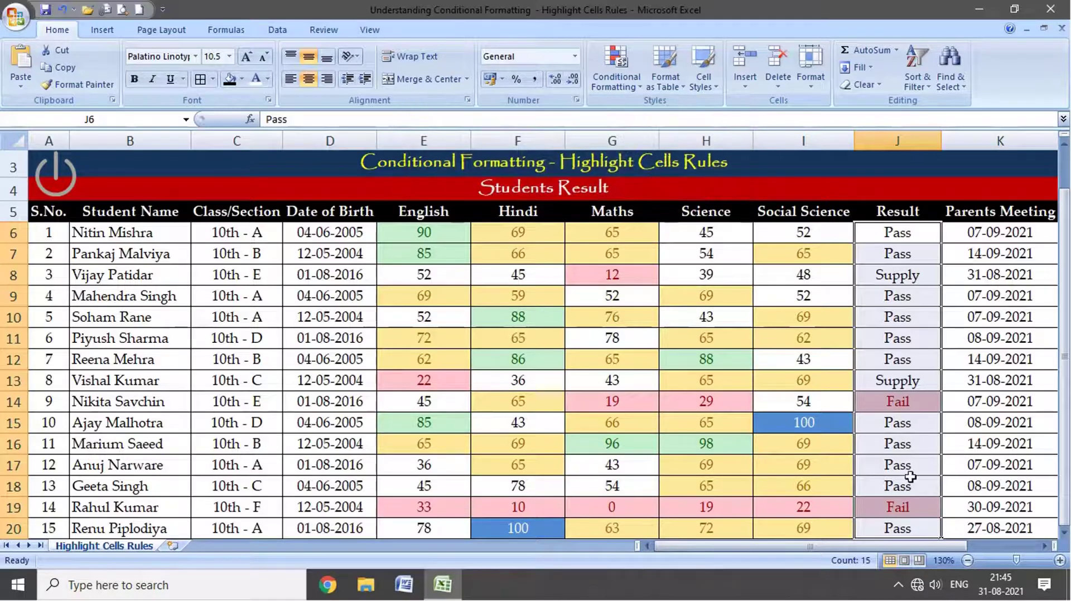
pyautogui.click(926, 406)
pyautogui.click(922, 504)
pyautogui.scroll(-1, 922, 502)
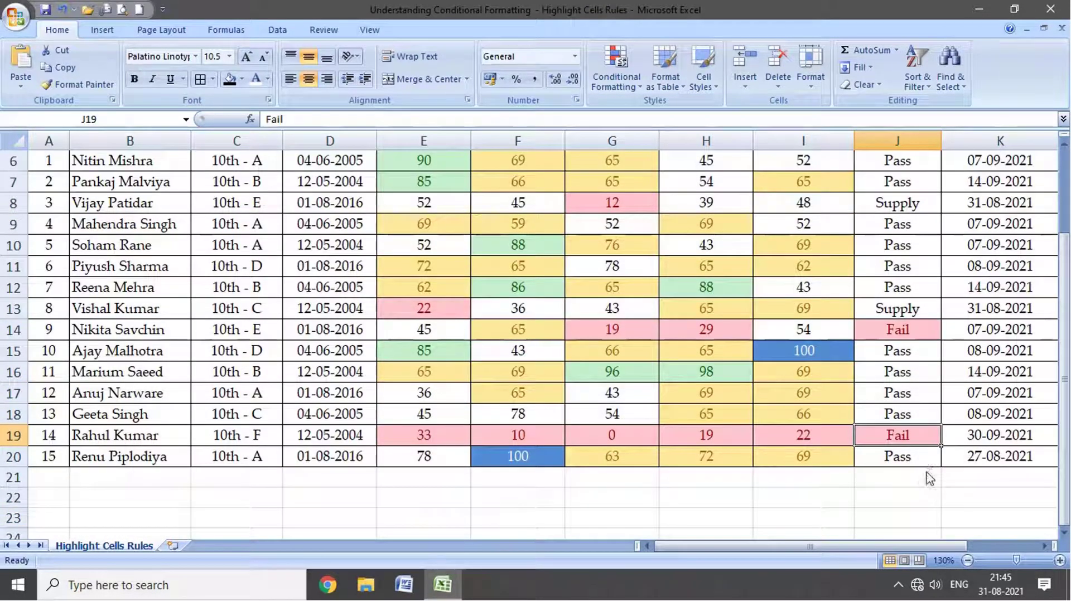
pyautogui.scroll(1, 926, 474)
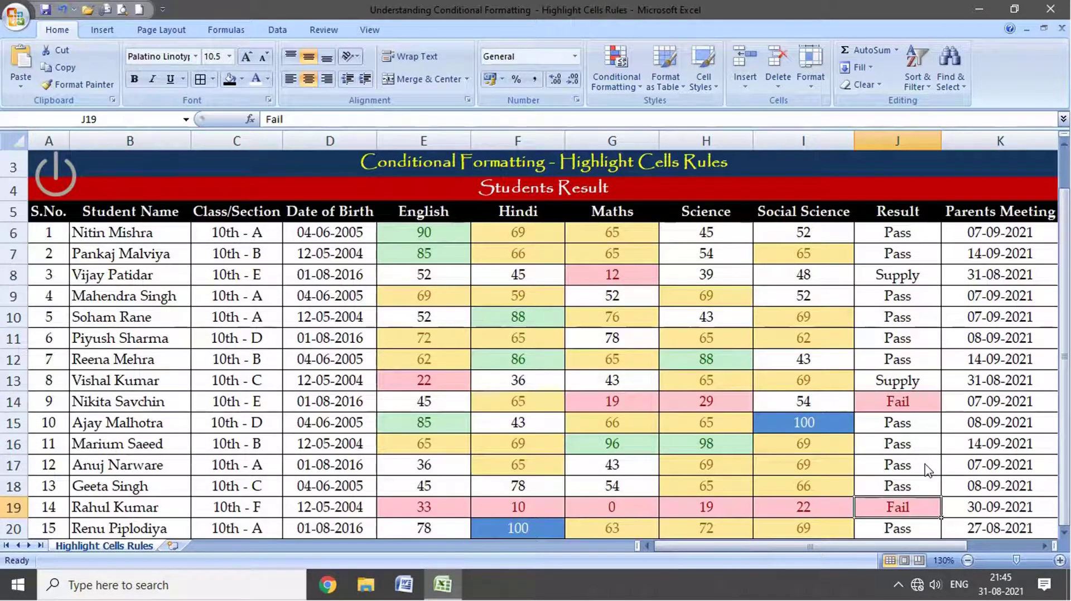
# Step: Highlight the Result cells J6:J20 that contain the text Supply using Light Red Fill with Dark Red Text
pyautogui.click(895, 140)
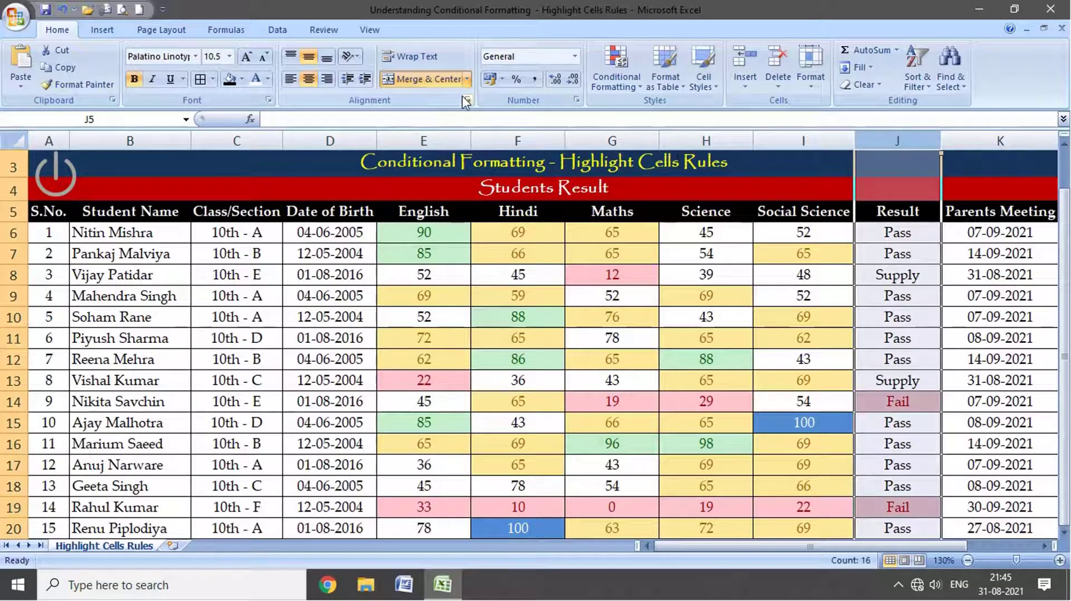
pyautogui.moveTo(902, 233); pyautogui.dragTo(906, 531)
pyautogui.click(617, 75)
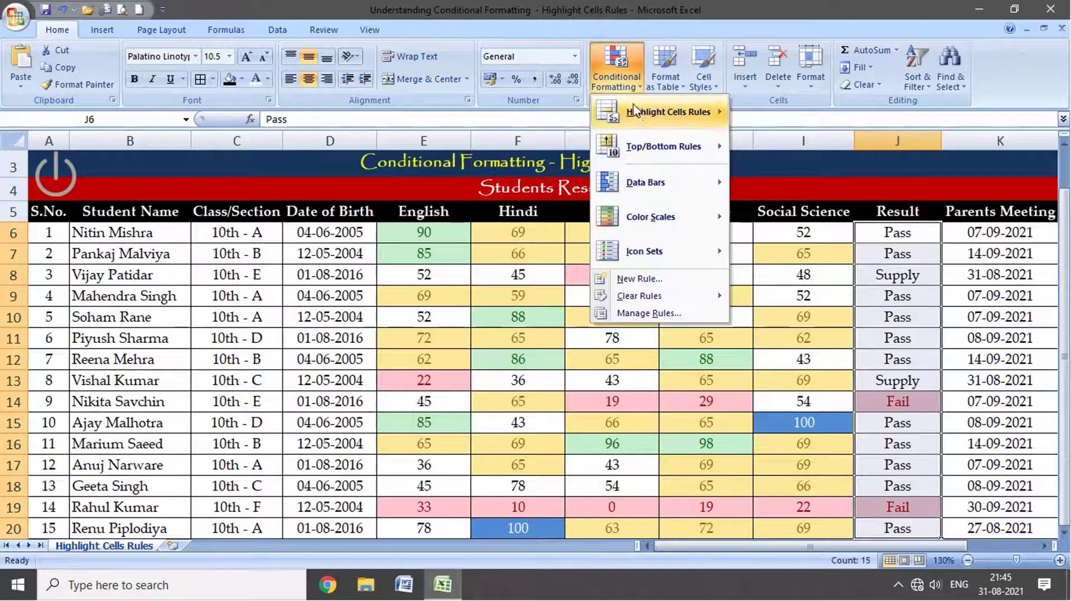
pyautogui.moveTo(635, 112)
pyautogui.click(794, 249)
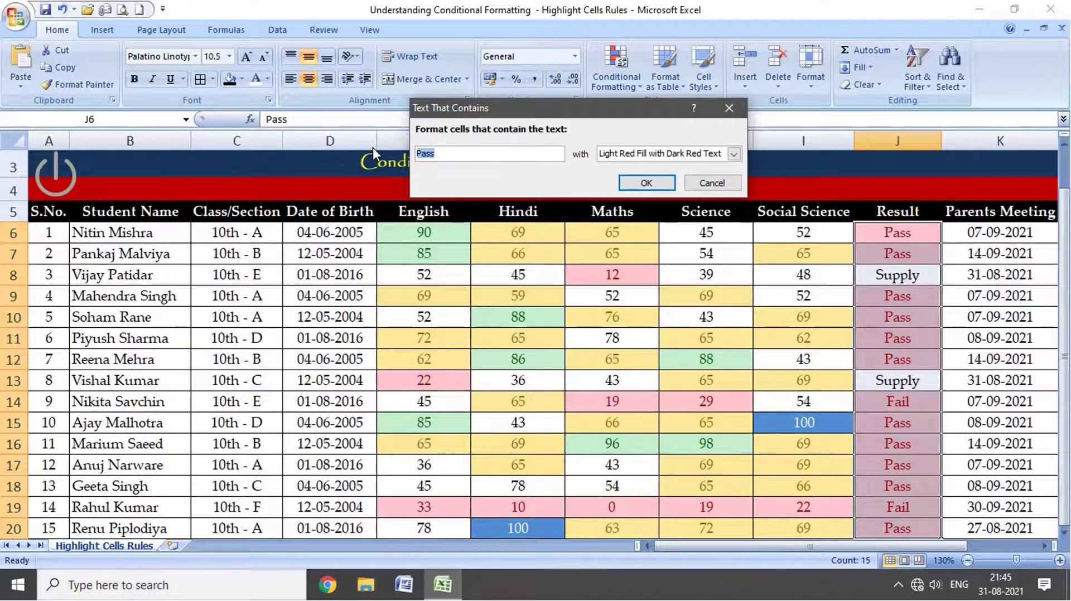
pyautogui.write('Supply')
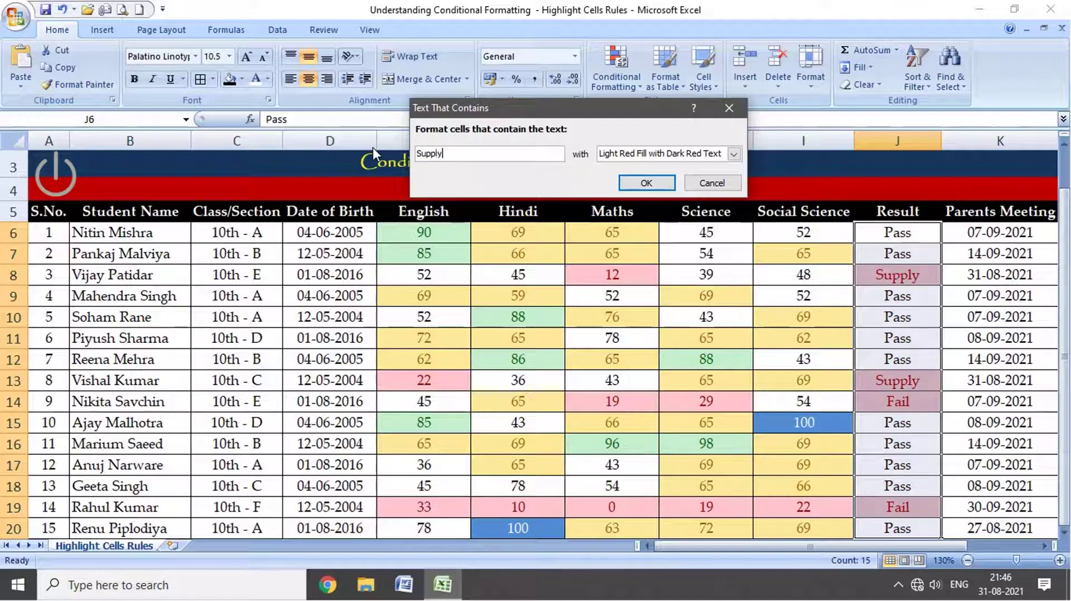
pyautogui.click(733, 154)
pyautogui.click(661, 164)
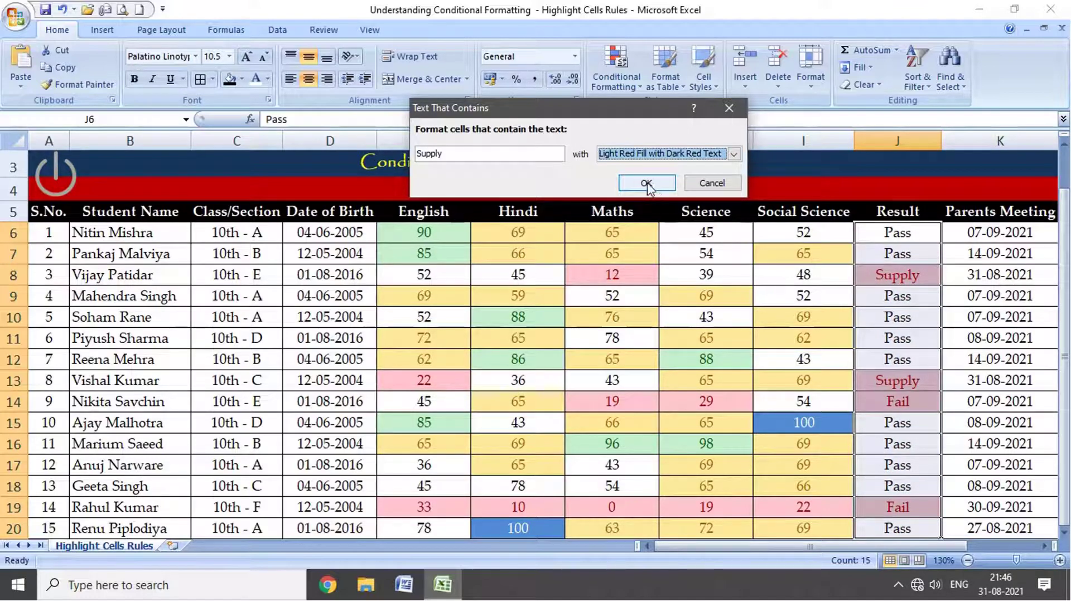
pyautogui.click(646, 183)
pyautogui.click(892, 373)
pyautogui.click(895, 405)
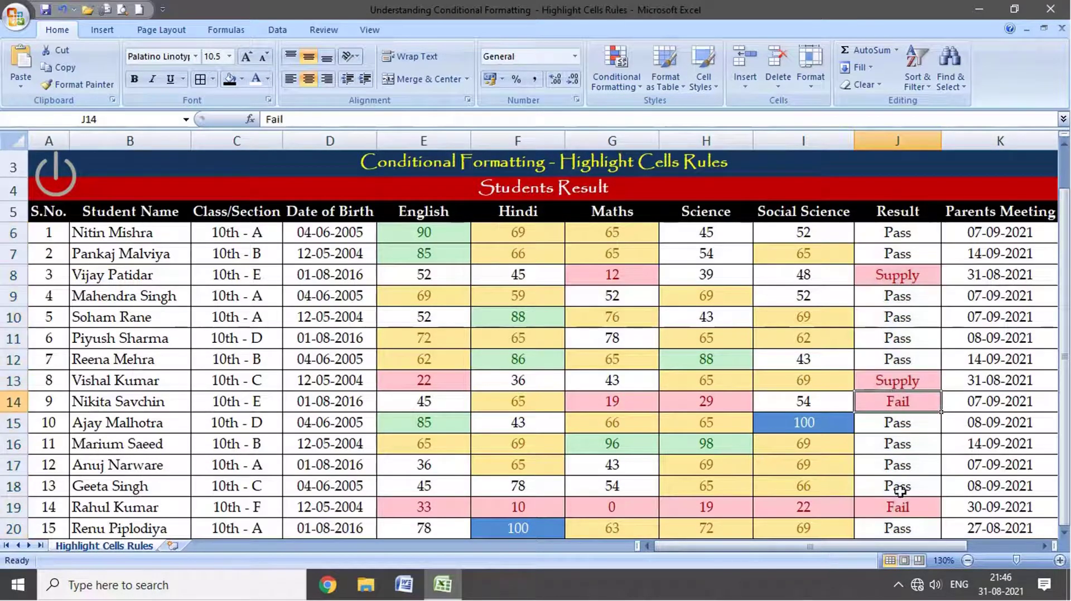
pyautogui.click(899, 507)
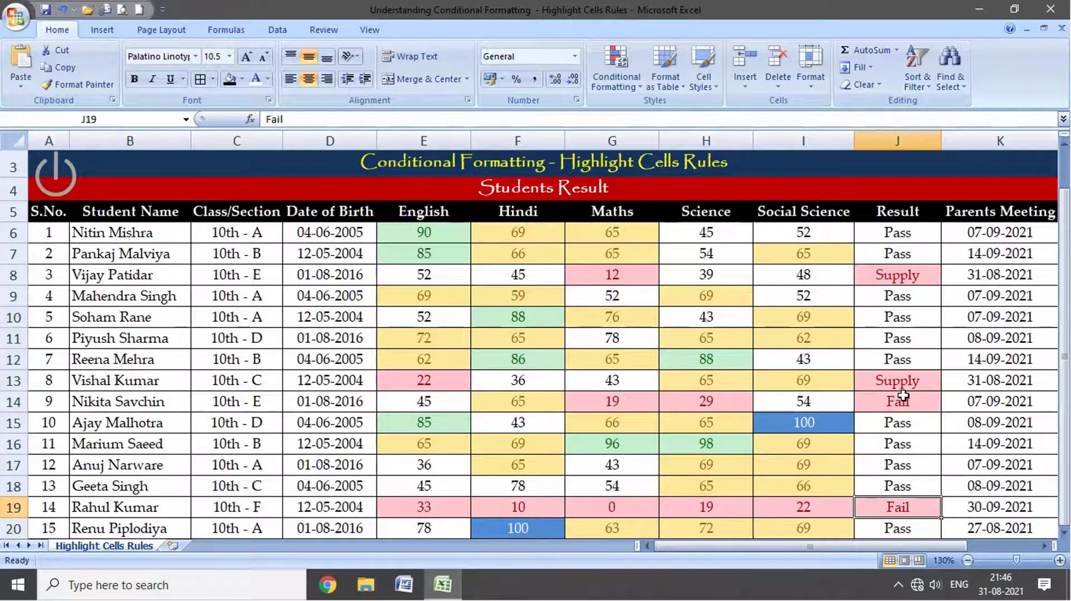
pyautogui.click(616, 70)
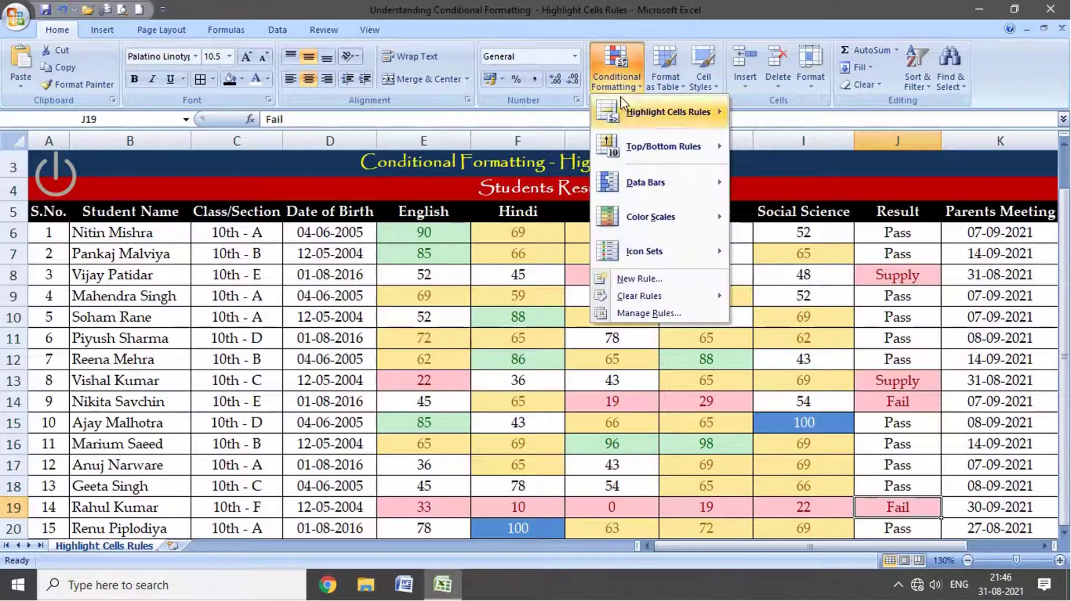
pyautogui.moveTo(669, 112)
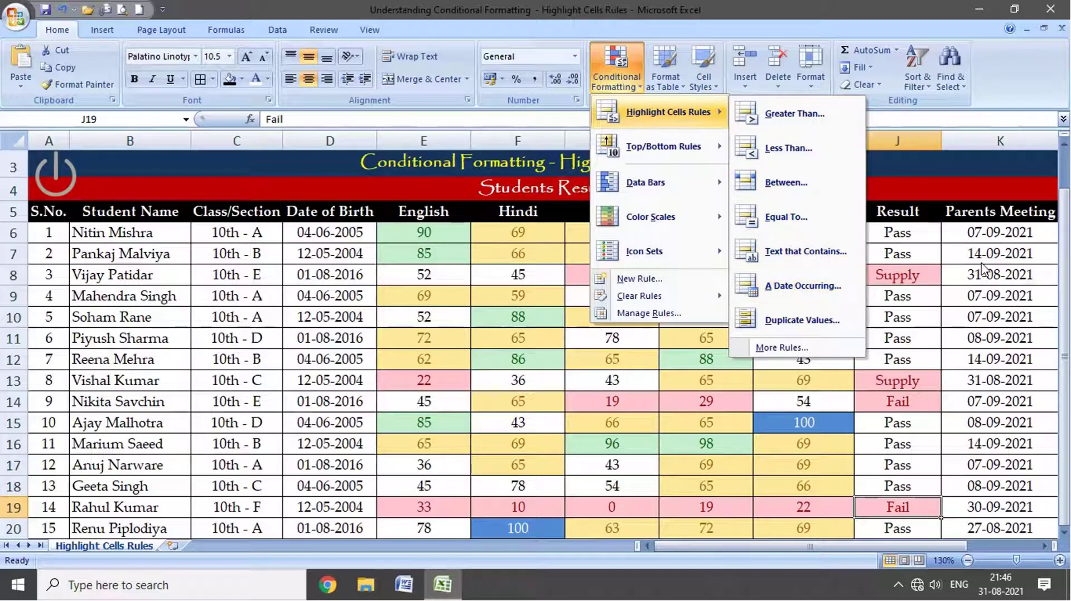
pyautogui.click(995, 237)
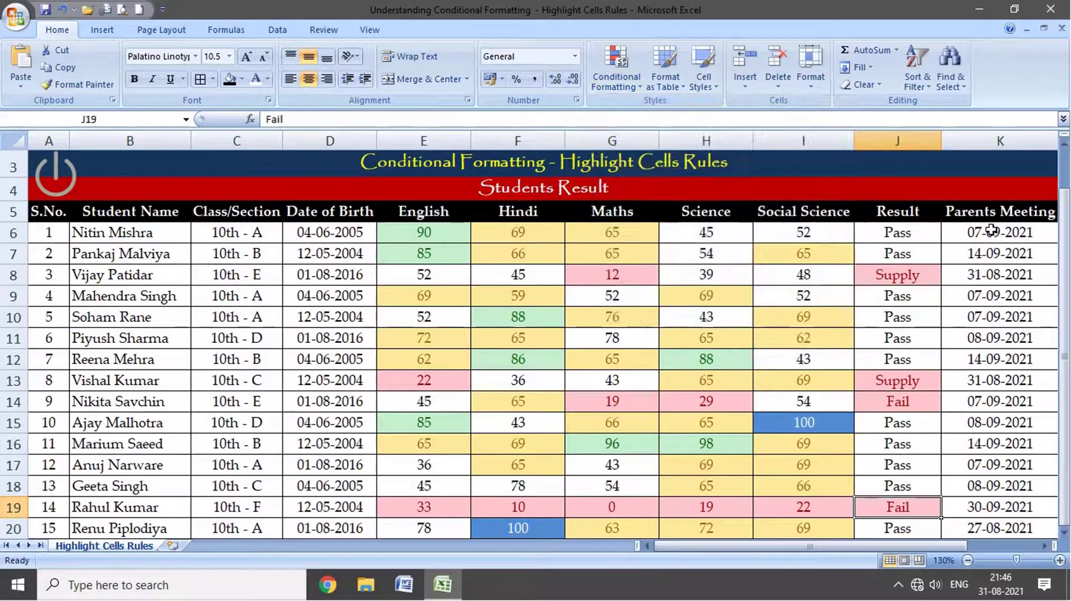
# Step: Examine the date periods offered by the A Date Occurring rule for the Parents Meeting dates in K6:K20
pyautogui.moveTo(991, 231); pyautogui.dragTo(995, 530)
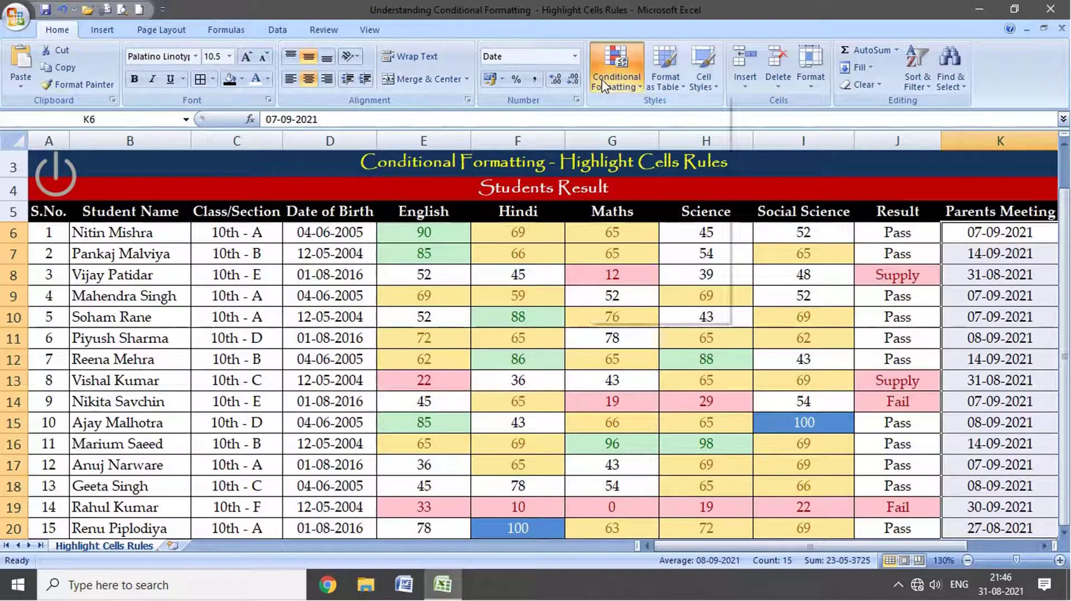
pyautogui.click(616, 70)
pyautogui.moveTo(614, 114)
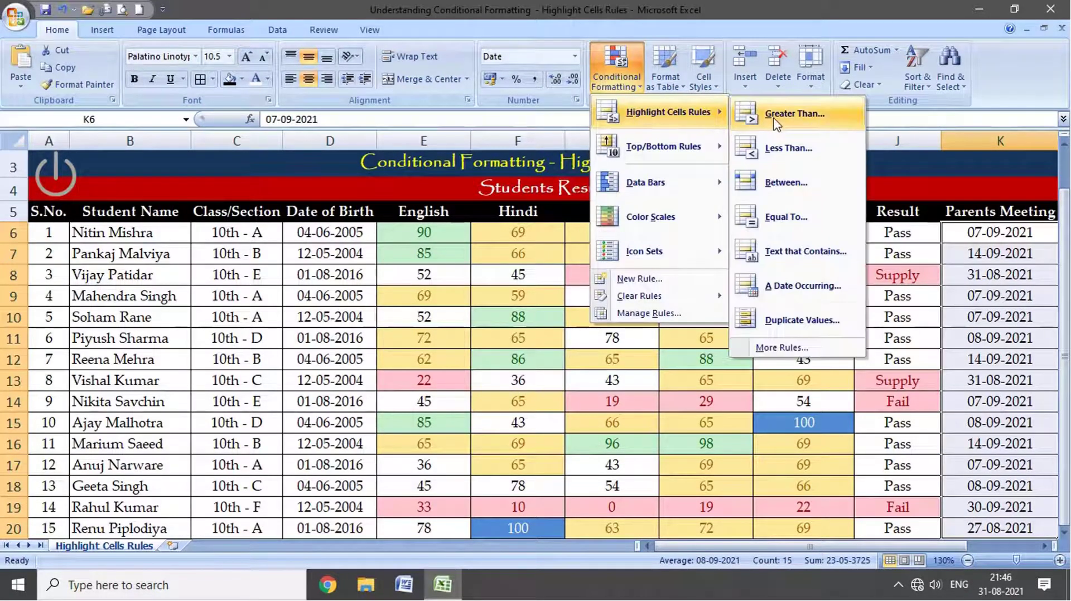
pyautogui.click(785, 291)
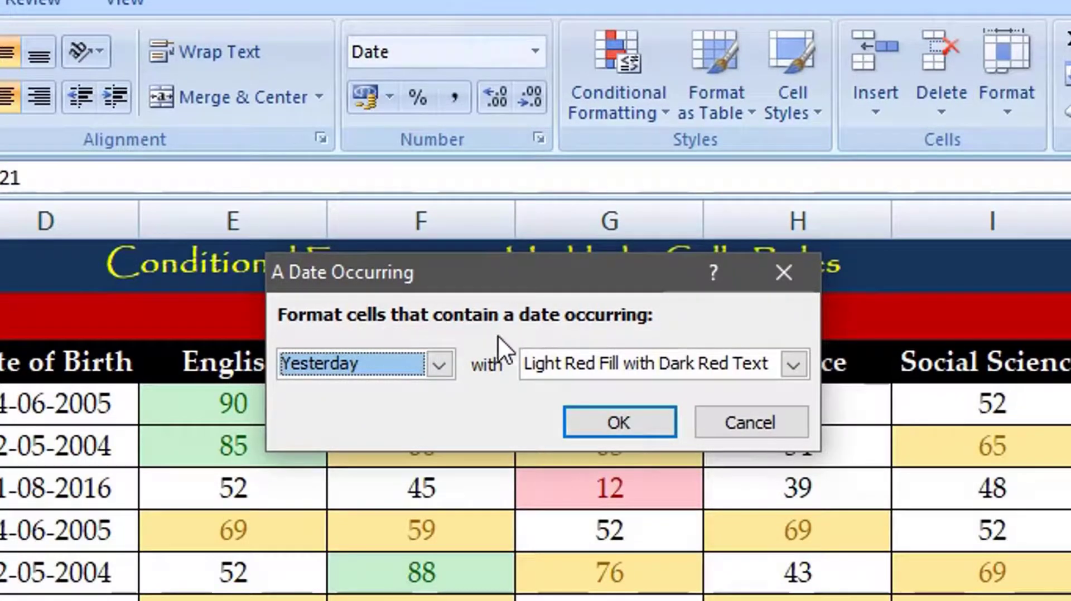
pyautogui.click(439, 365)
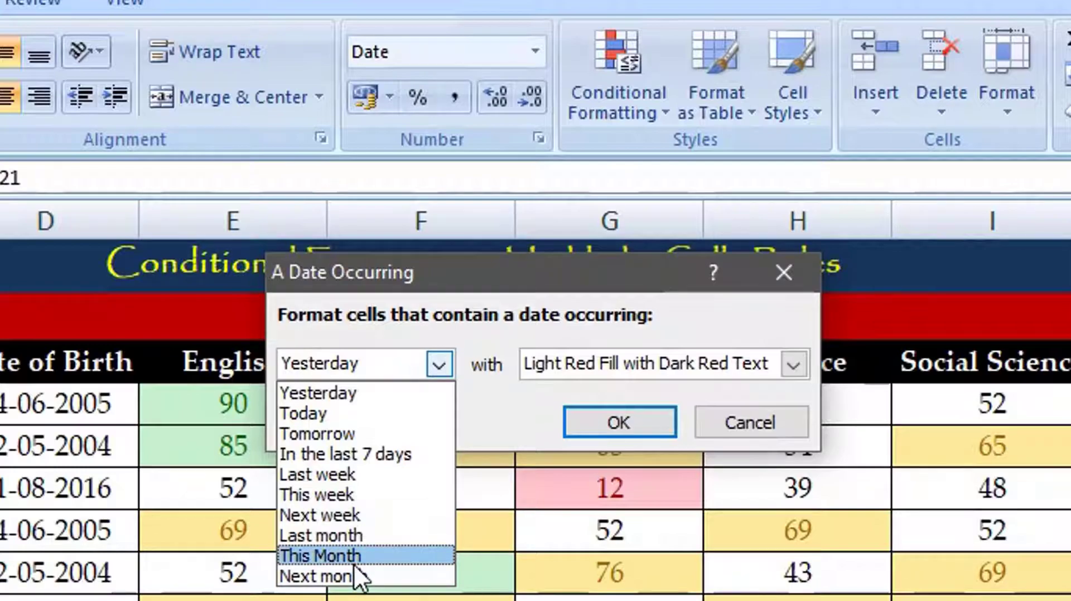
pyautogui.click(565, 386)
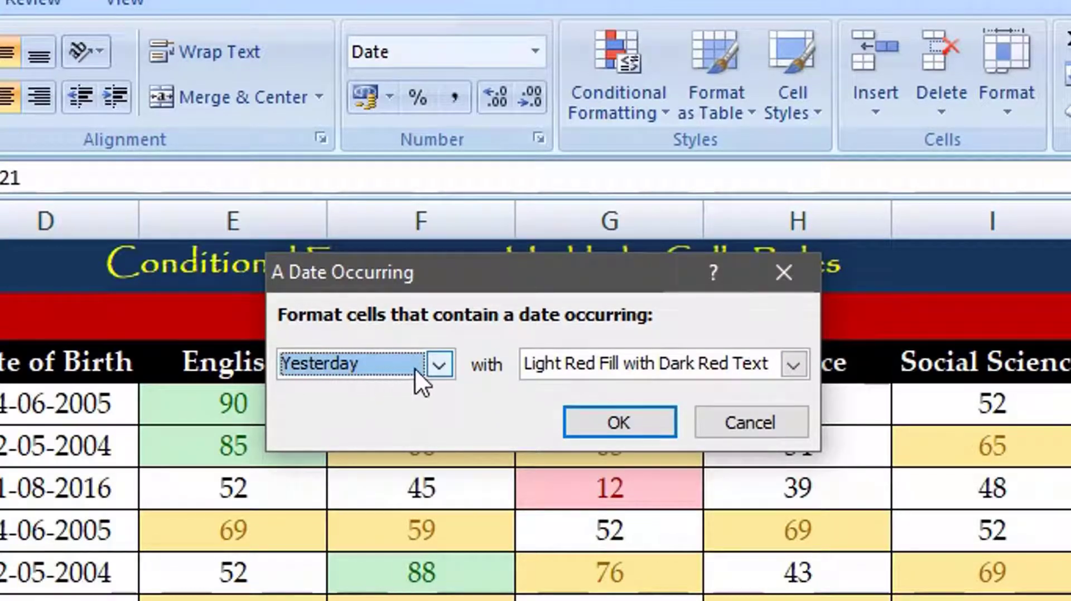
pyautogui.click(781, 273)
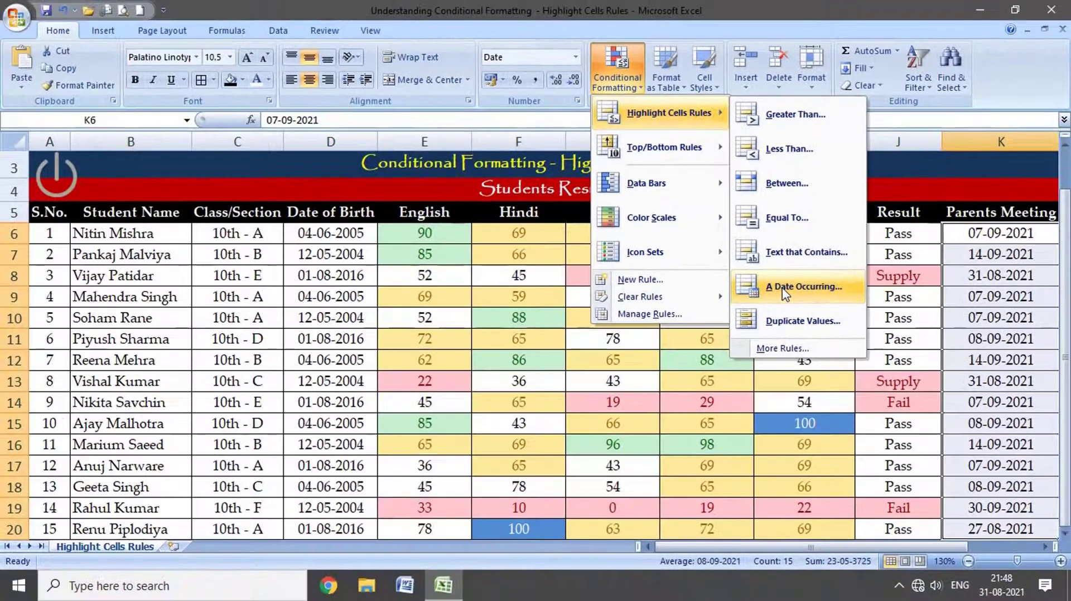
# Step: Start an A Date Occurring rule on the Parents Meeting dates, preview Last week, and set the period to Next week
pyautogui.click(785, 287)
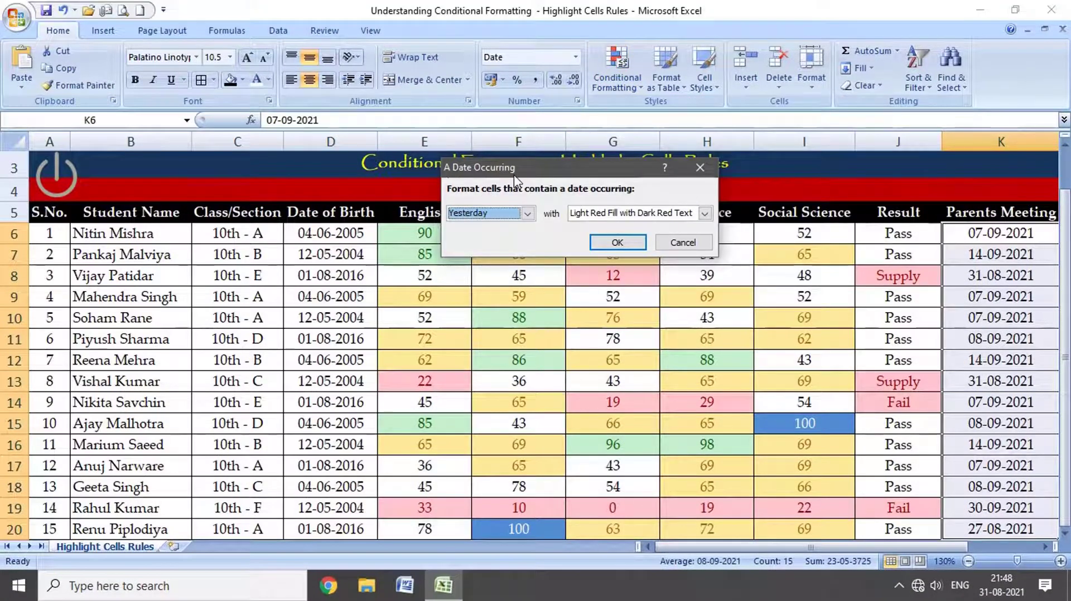
pyautogui.click(460, 212)
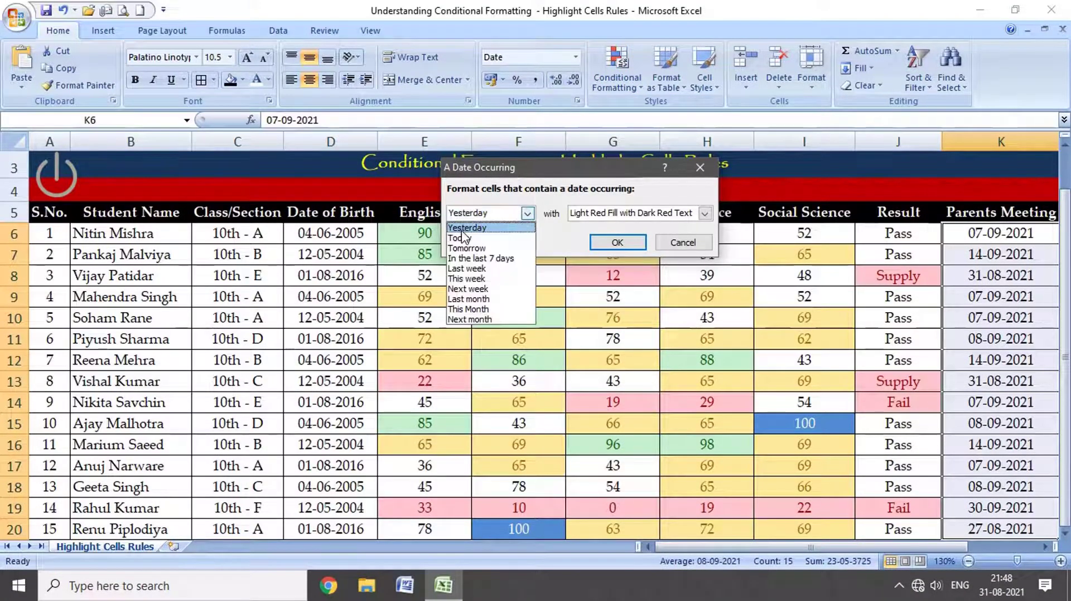
pyautogui.click(521, 269)
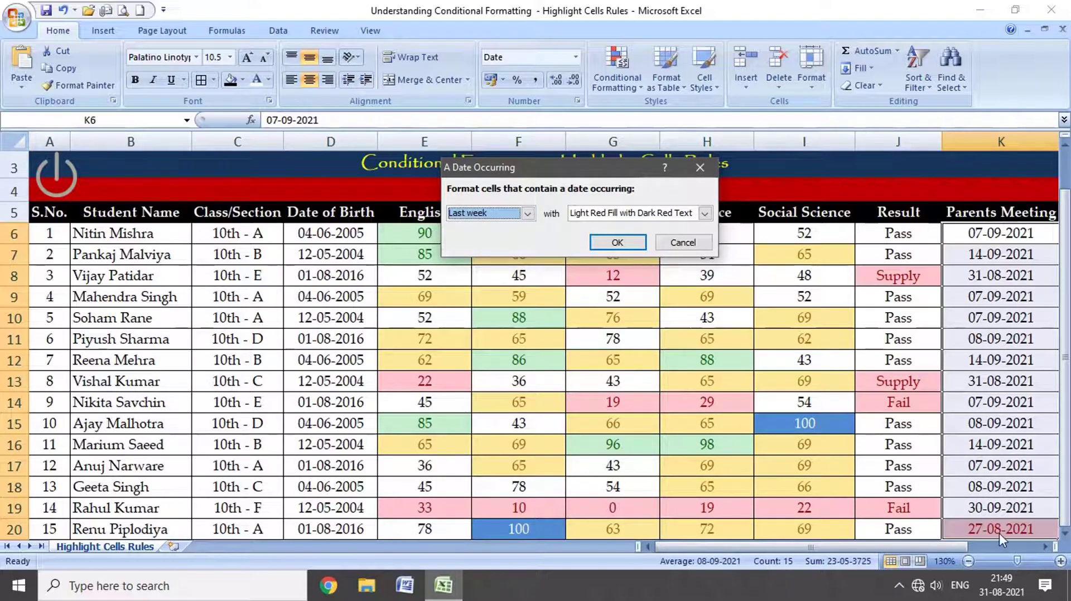
pyautogui.click(527, 213)
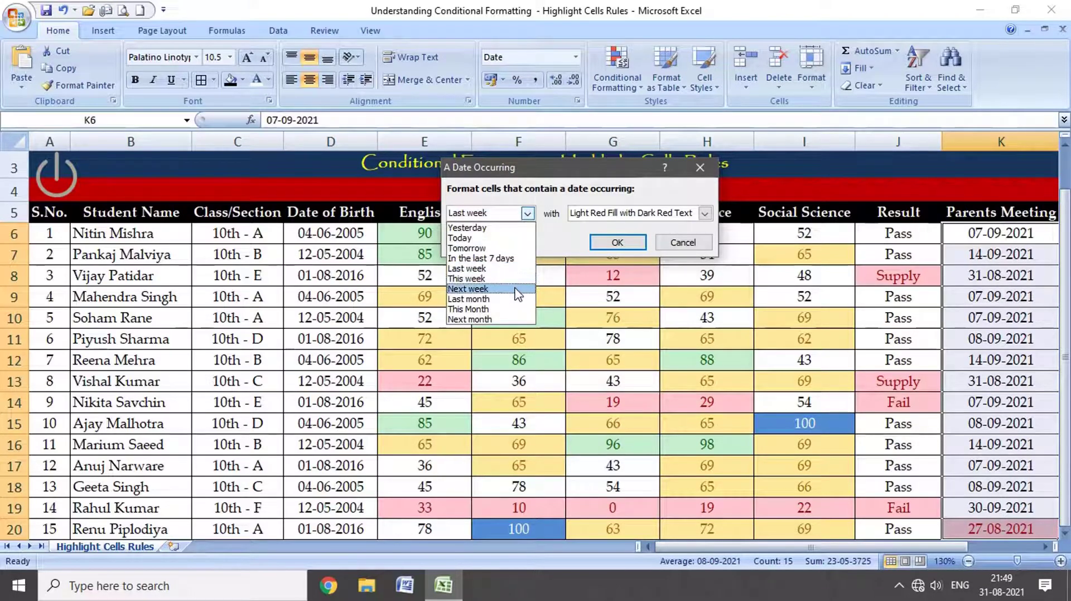
pyautogui.click(512, 289)
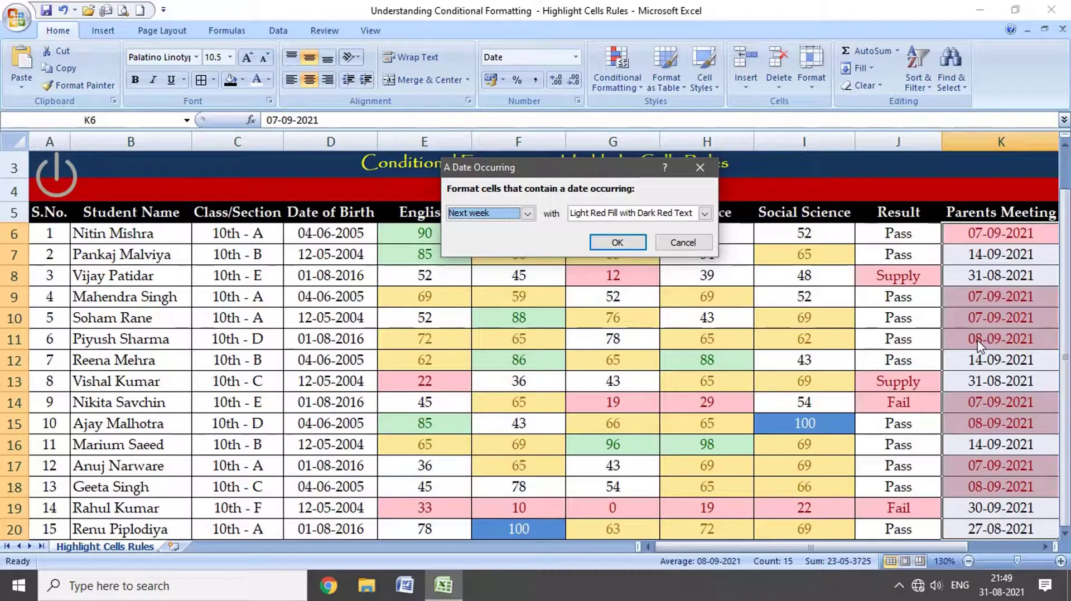
# Step: Give the Next week rule a custom format with a dark purple fill and apply it to the Parents Meeting dates
pyautogui.click(704, 213)
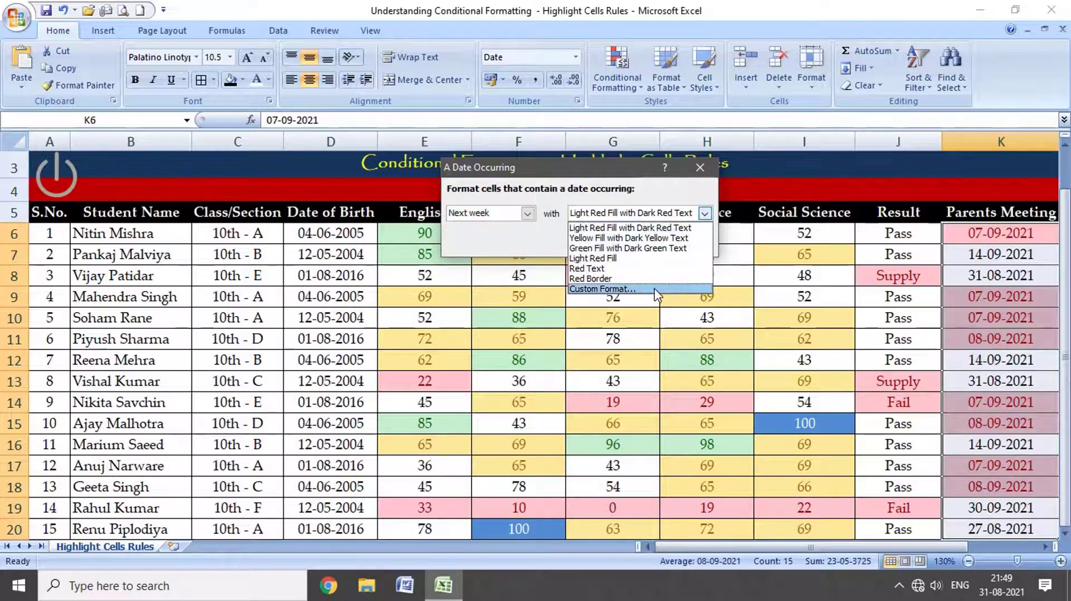
pyautogui.click(660, 289)
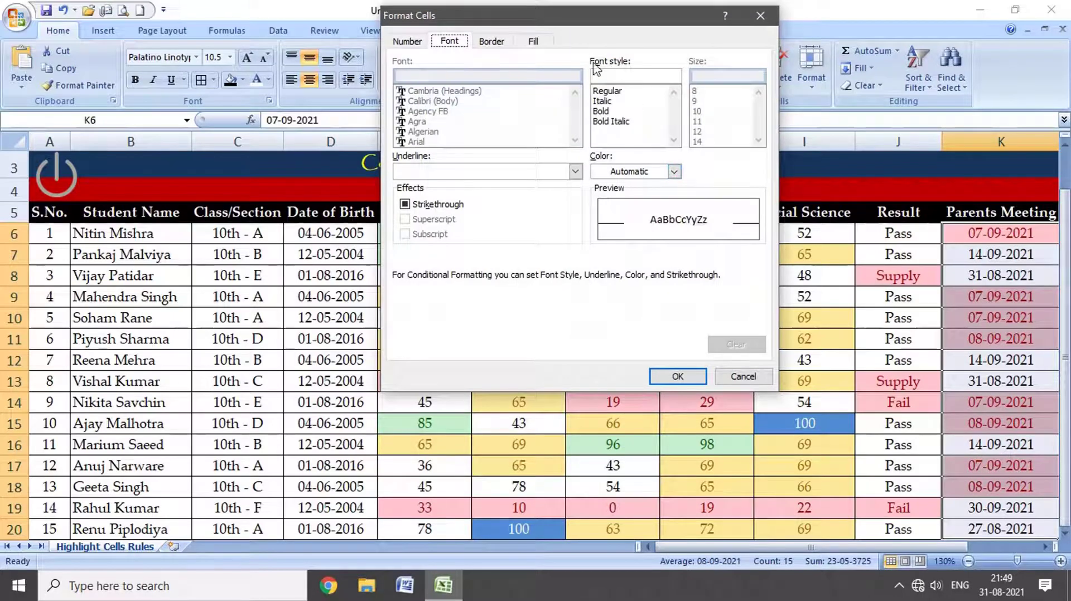
pyautogui.click(533, 41)
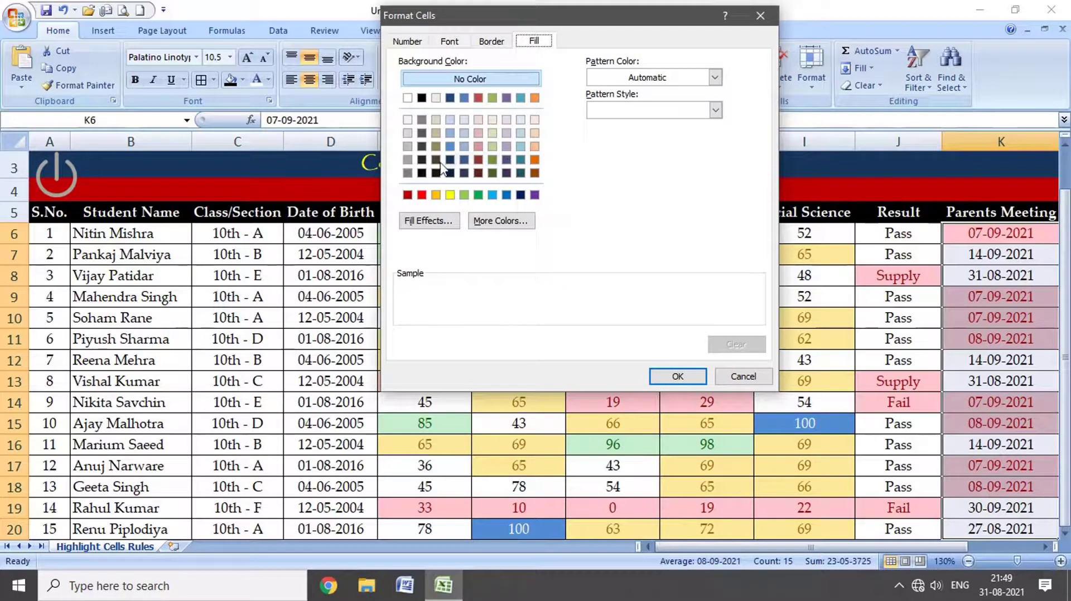
pyautogui.click(506, 159)
pyautogui.click(678, 377)
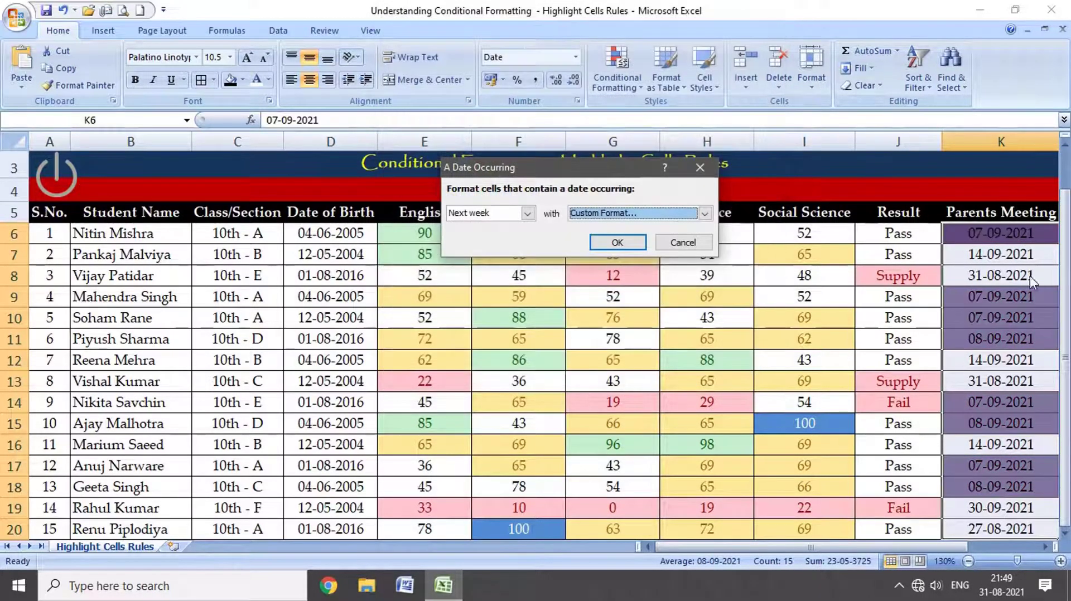
pyautogui.click(628, 248)
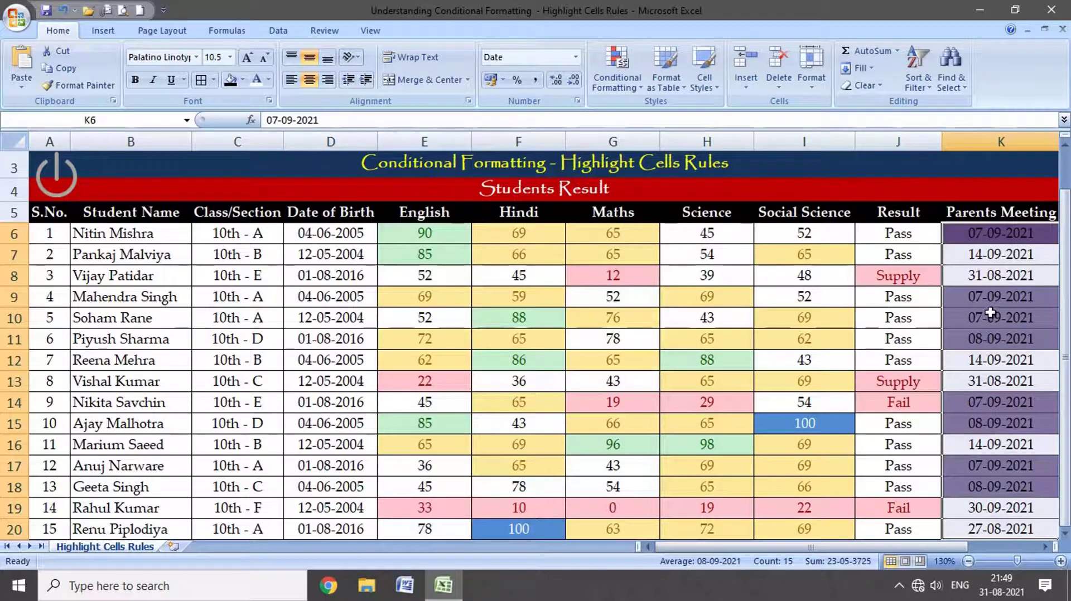
pyautogui.click(624, 84)
pyautogui.moveTo(631, 106)
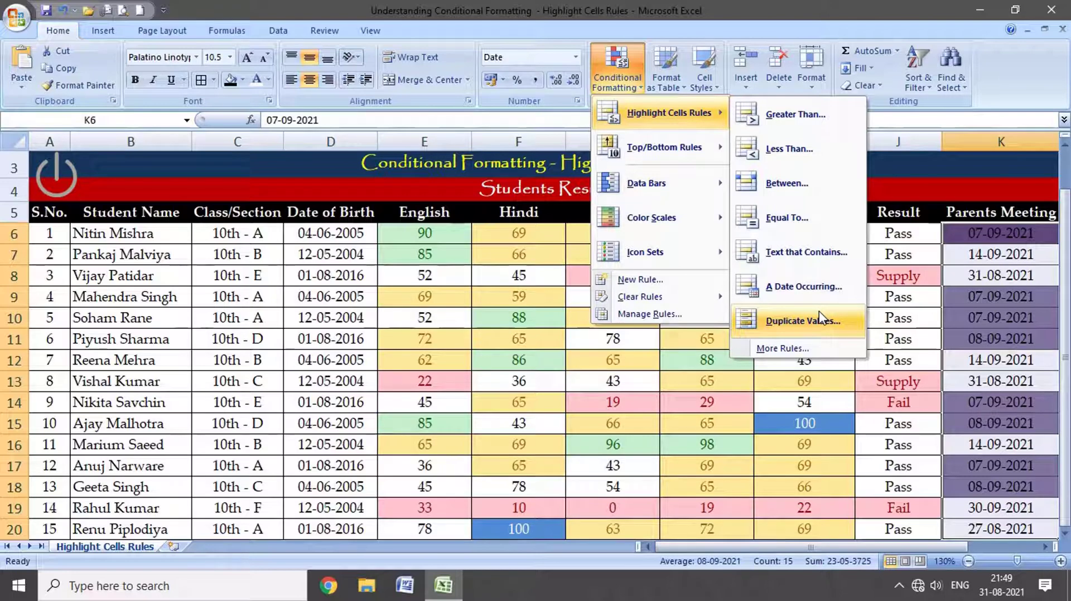
pyautogui.press('Escape')
# Step: Highlight the Unique values in the Class/Section cells C6:C20 with a Duplicate Values rule using Light Red Fill with Dark Red Text
pyautogui.click(260, 234)
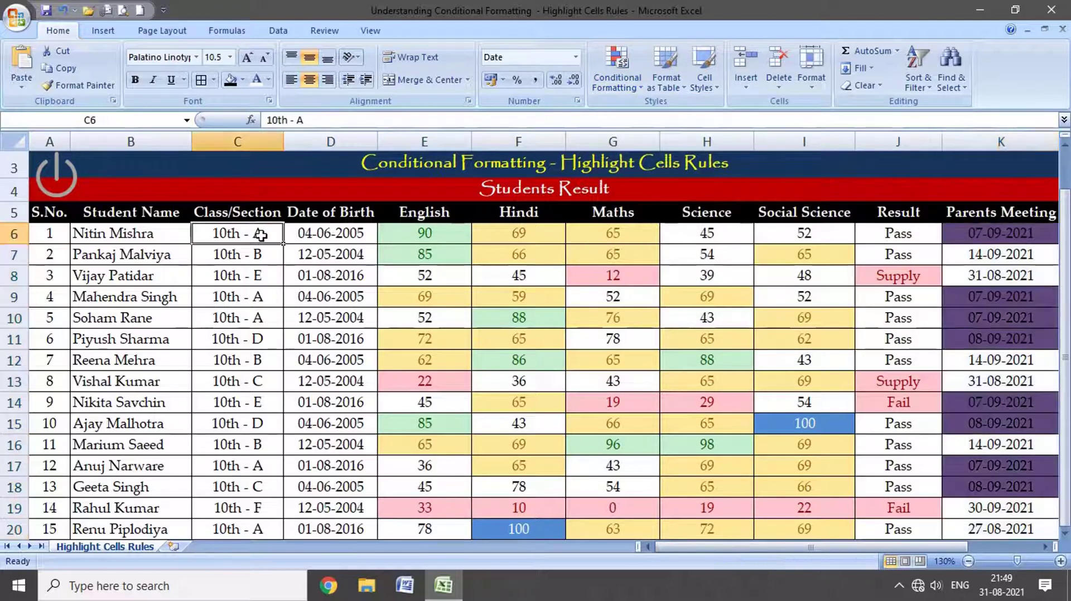
pyautogui.moveTo(259, 234); pyautogui.dragTo(258, 528)
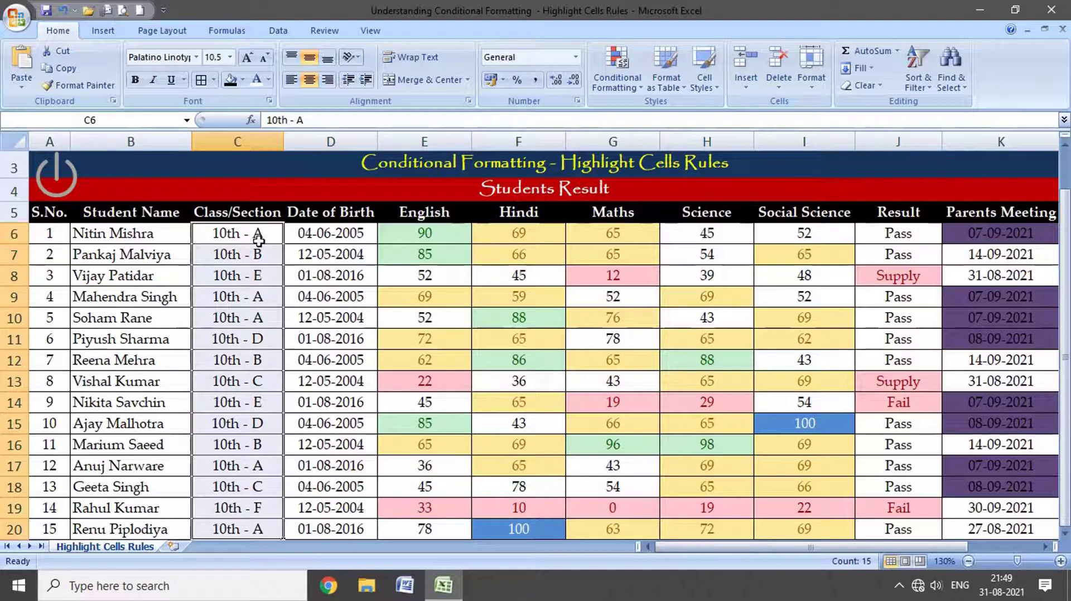
pyautogui.click(643, 94)
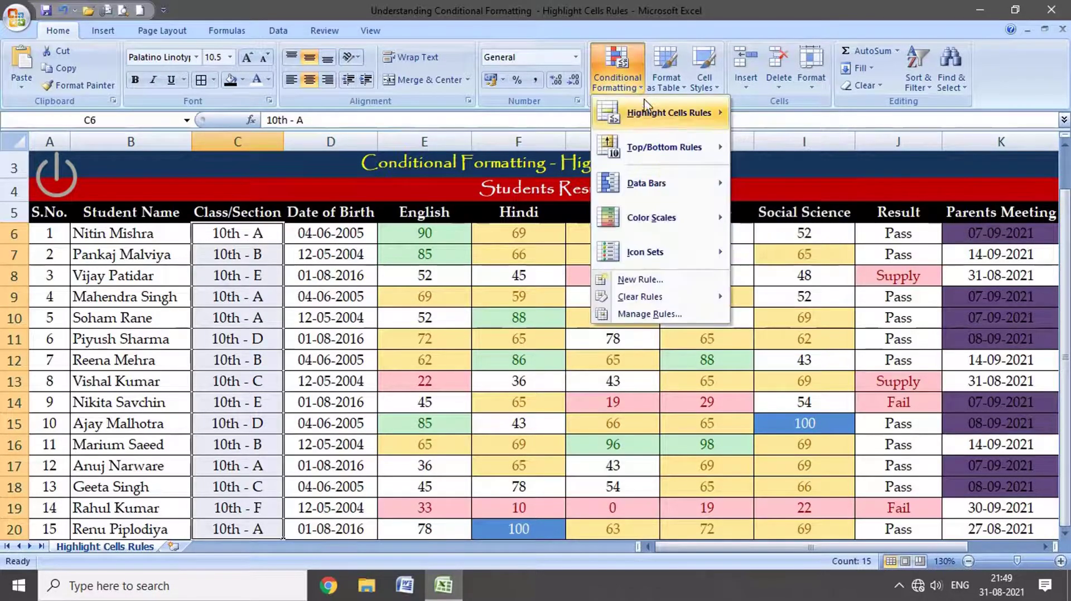
pyautogui.moveTo(646, 107)
pyautogui.click(639, 85)
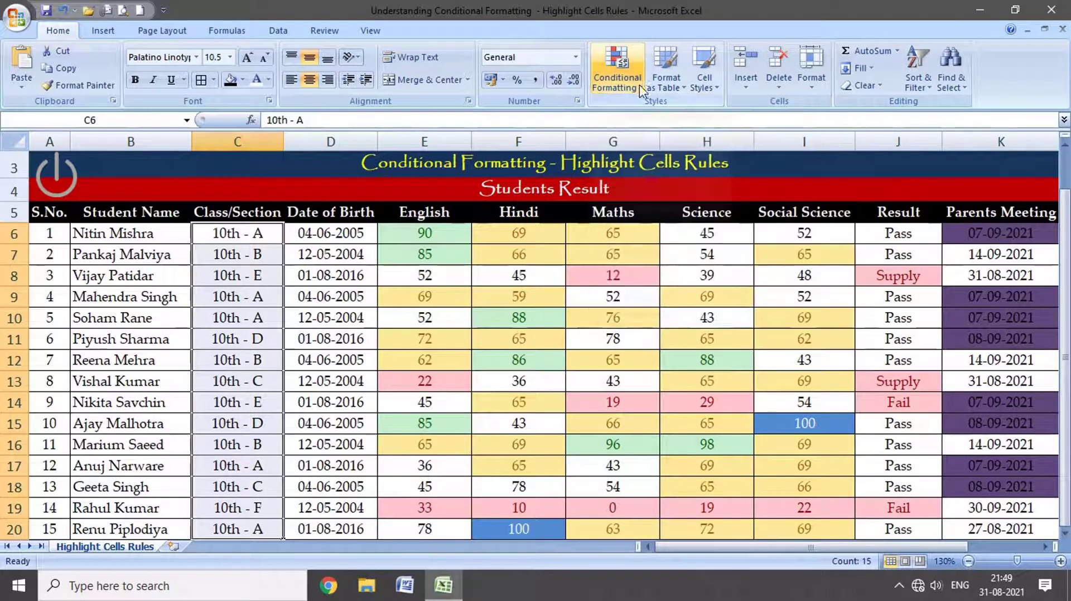
pyautogui.click(640, 86)
pyautogui.moveTo(646, 122)
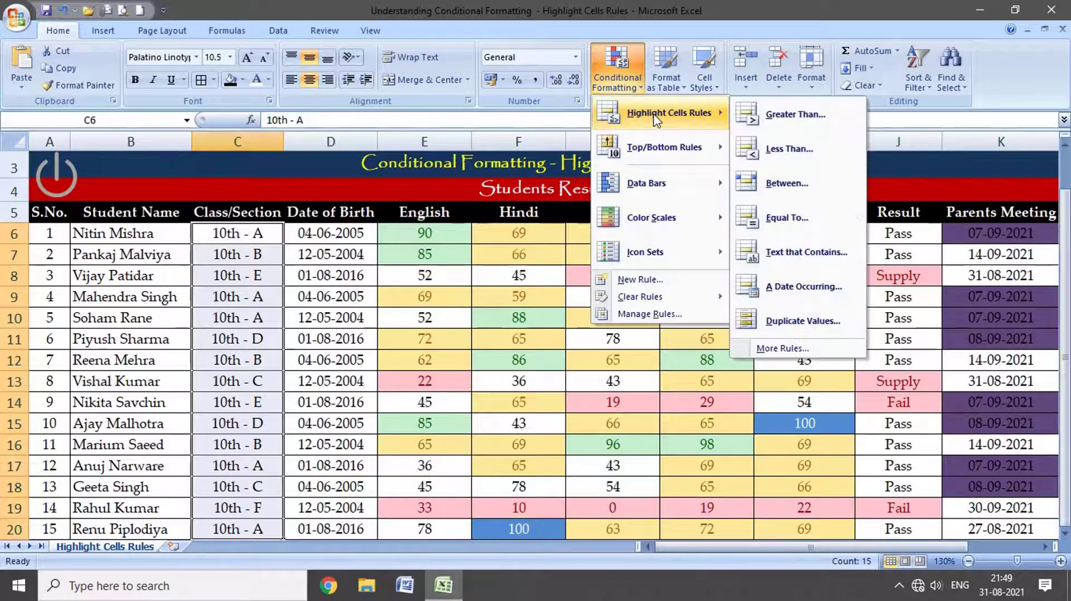
pyautogui.click(803, 322)
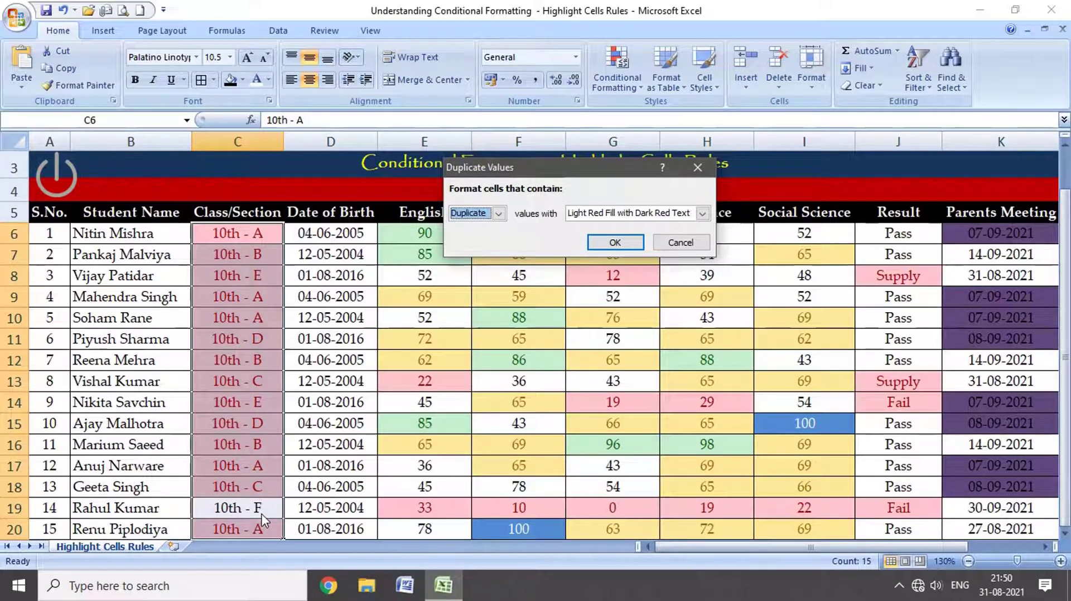
pyautogui.click(499, 215)
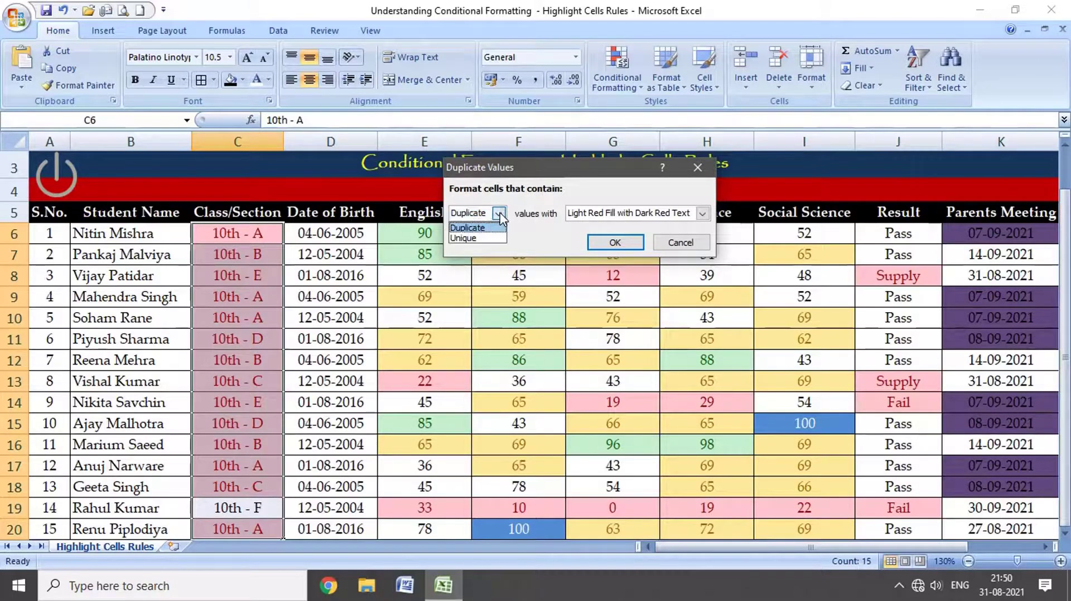
pyautogui.click(472, 239)
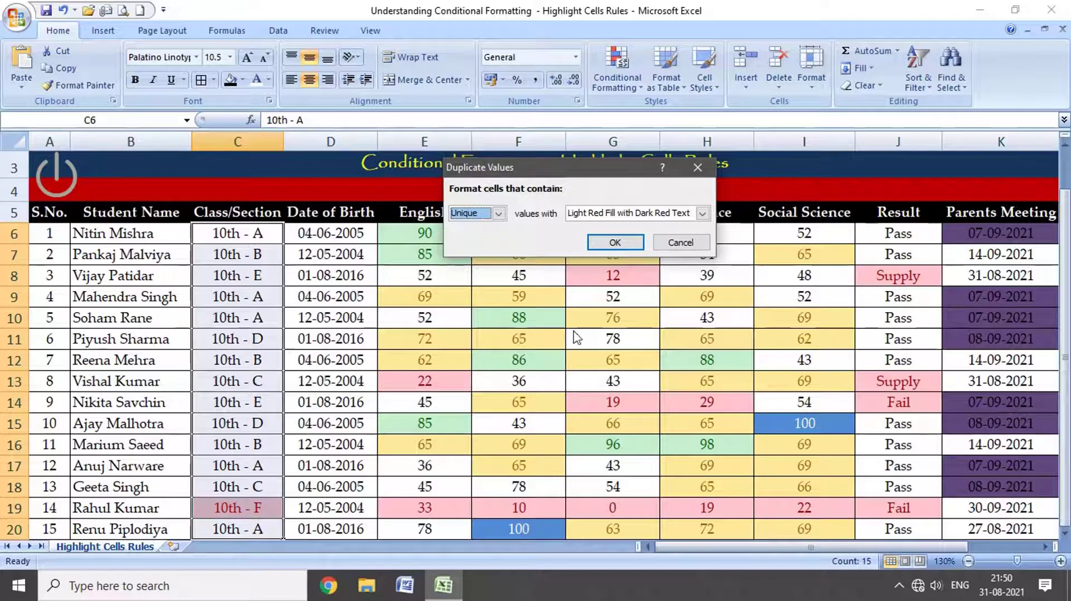
pyautogui.click(615, 242)
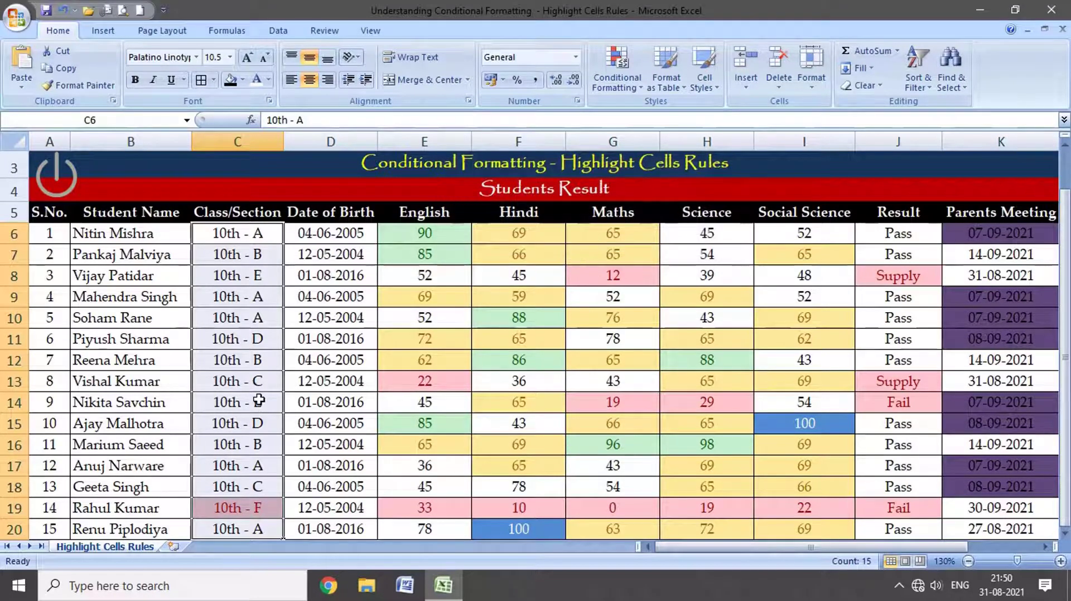
# Step: Open the Highlight Cells Rules choices for the selected Class/Section cells
pyautogui.click(616, 75)
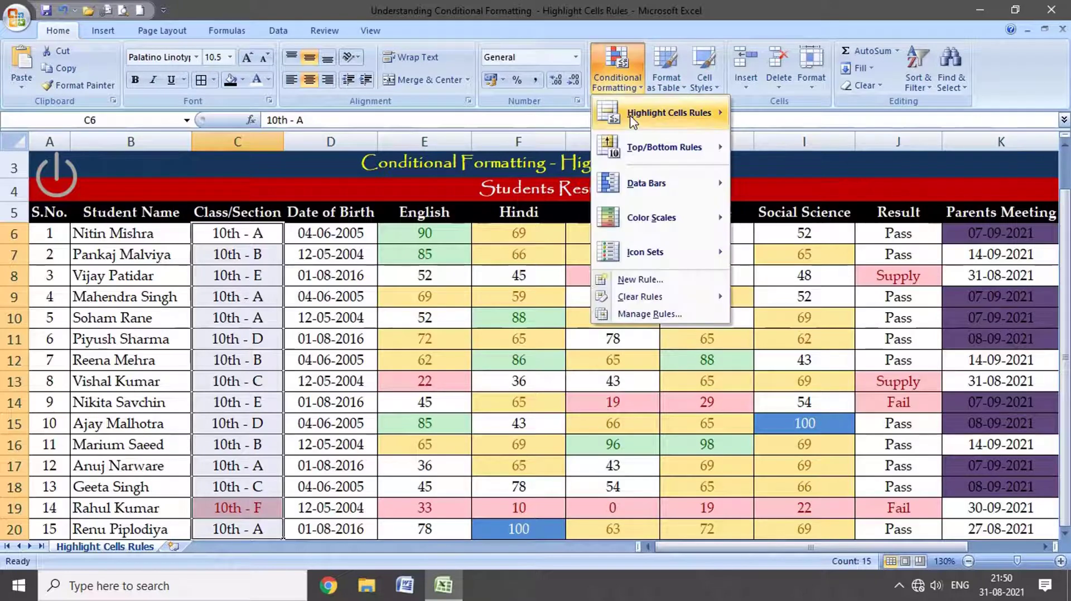
pyautogui.moveTo(633, 122)
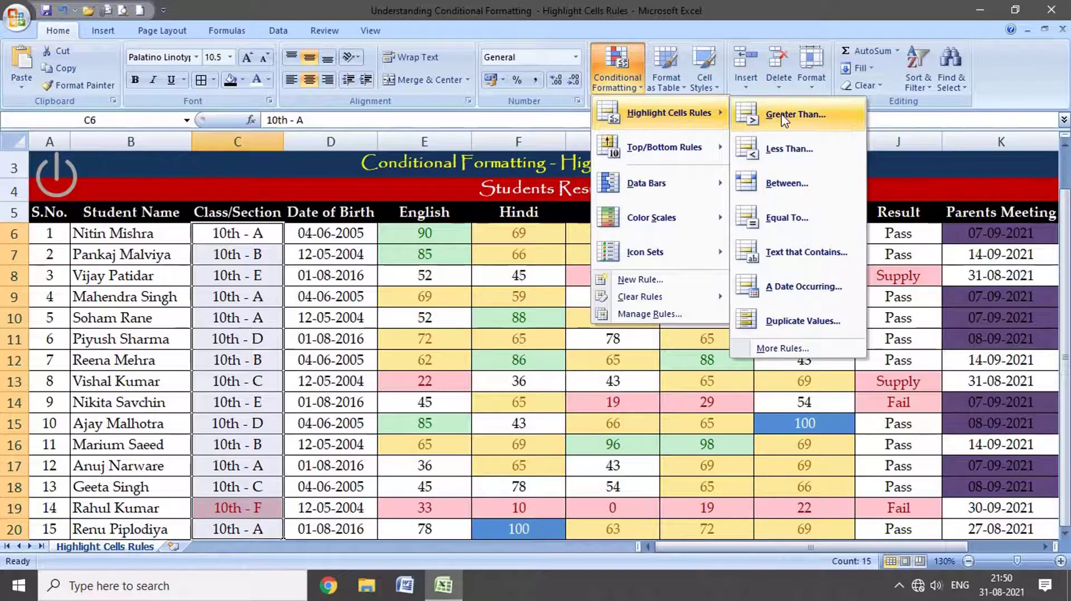